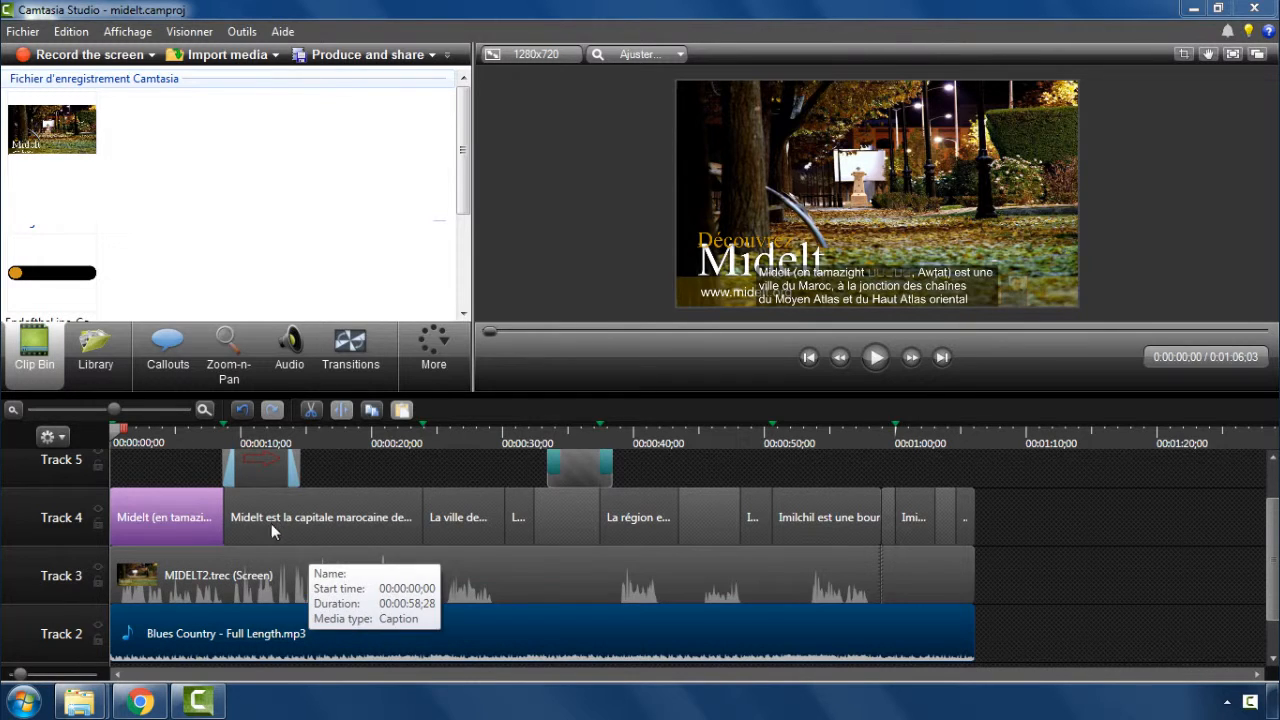
{"action": "left_click", "coordinate": [270, 472]}
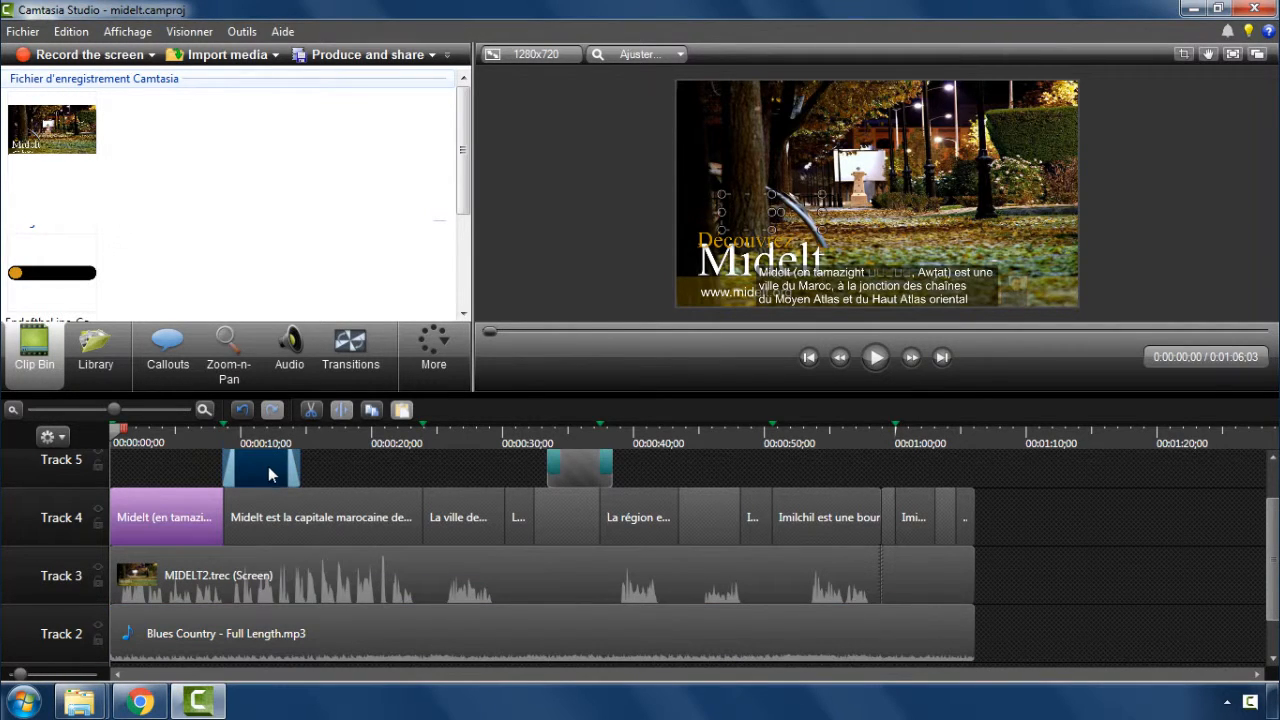
{"action": "left_click", "coordinate": [229, 585]}
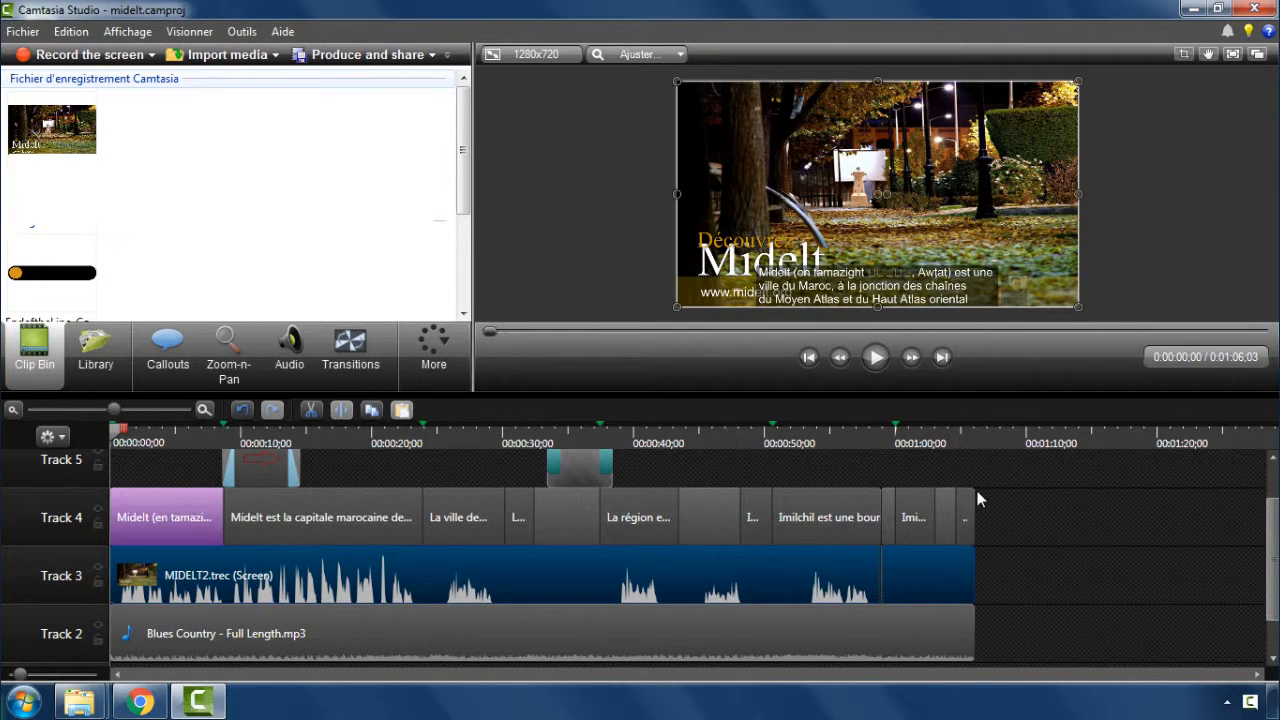
Expand the callout group on Track 5, select its banner and text layers in turn, and collapse the group
{"action": "scroll", "coordinate": [981, 491], "scroll_direction": "up", "scroll_amount": 1}
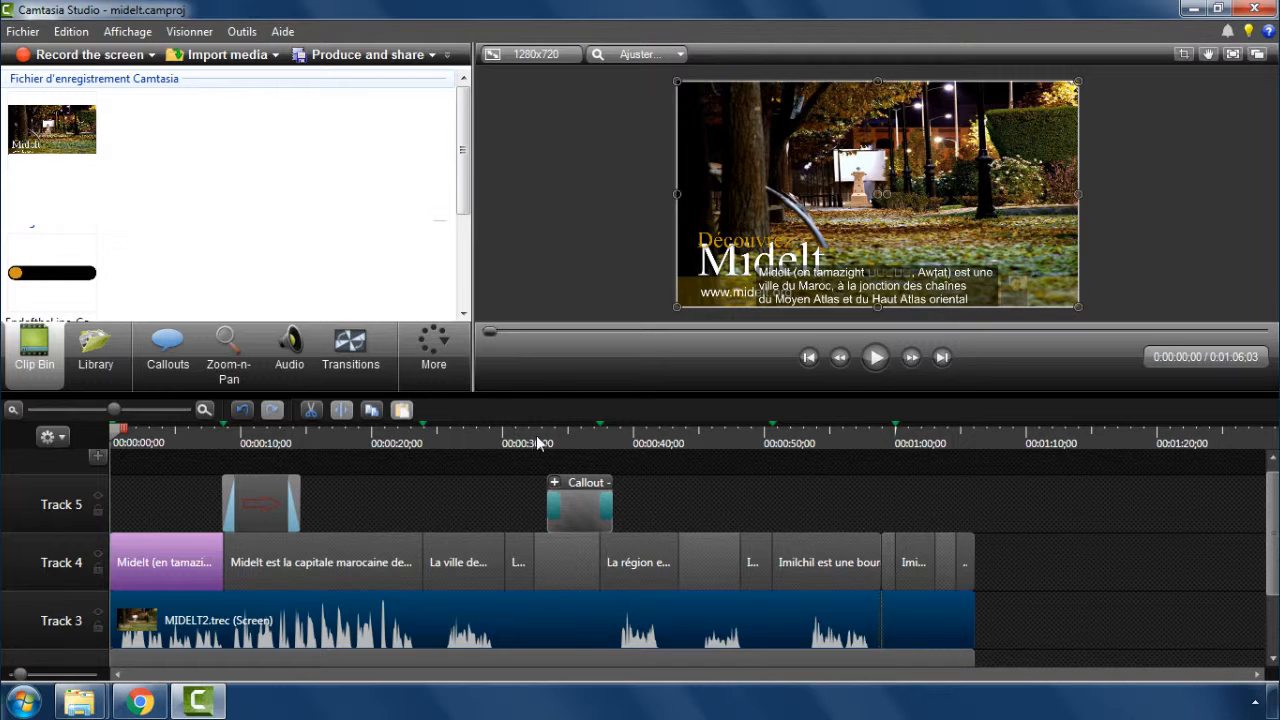
{"action": "left_click", "coordinate": [576, 507]}
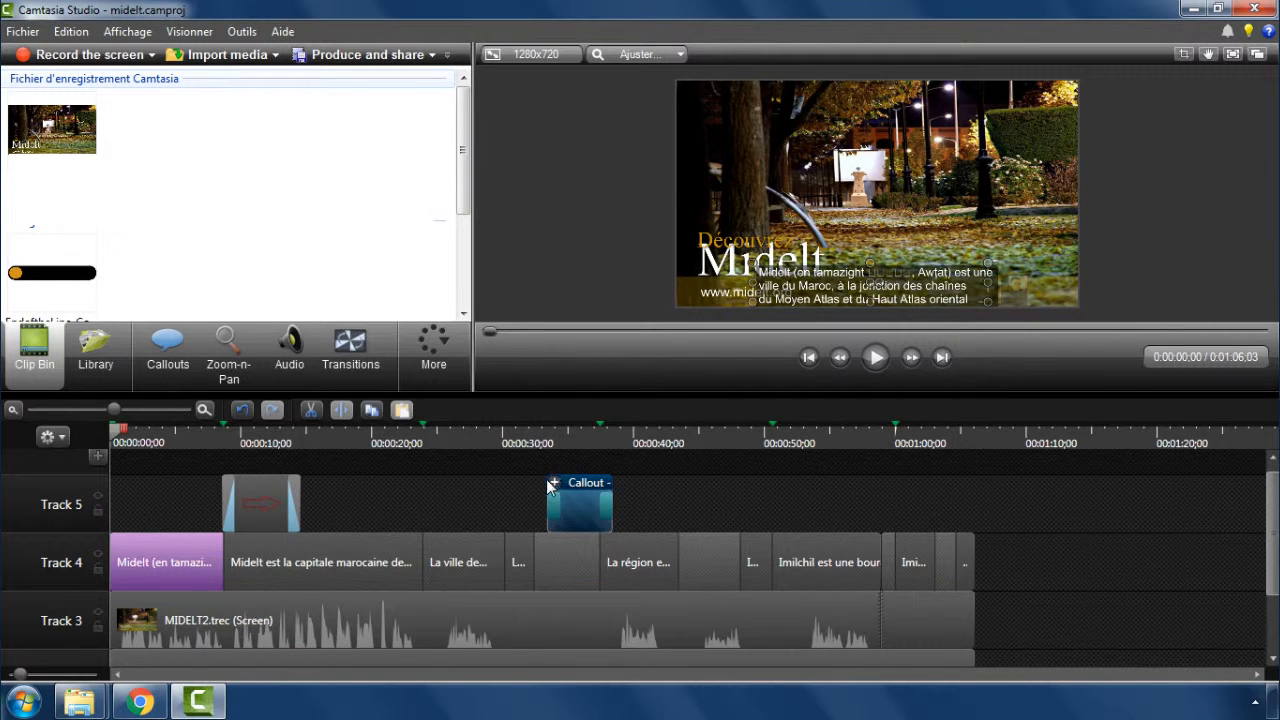
{"action": "left_click", "coordinate": [555, 482]}
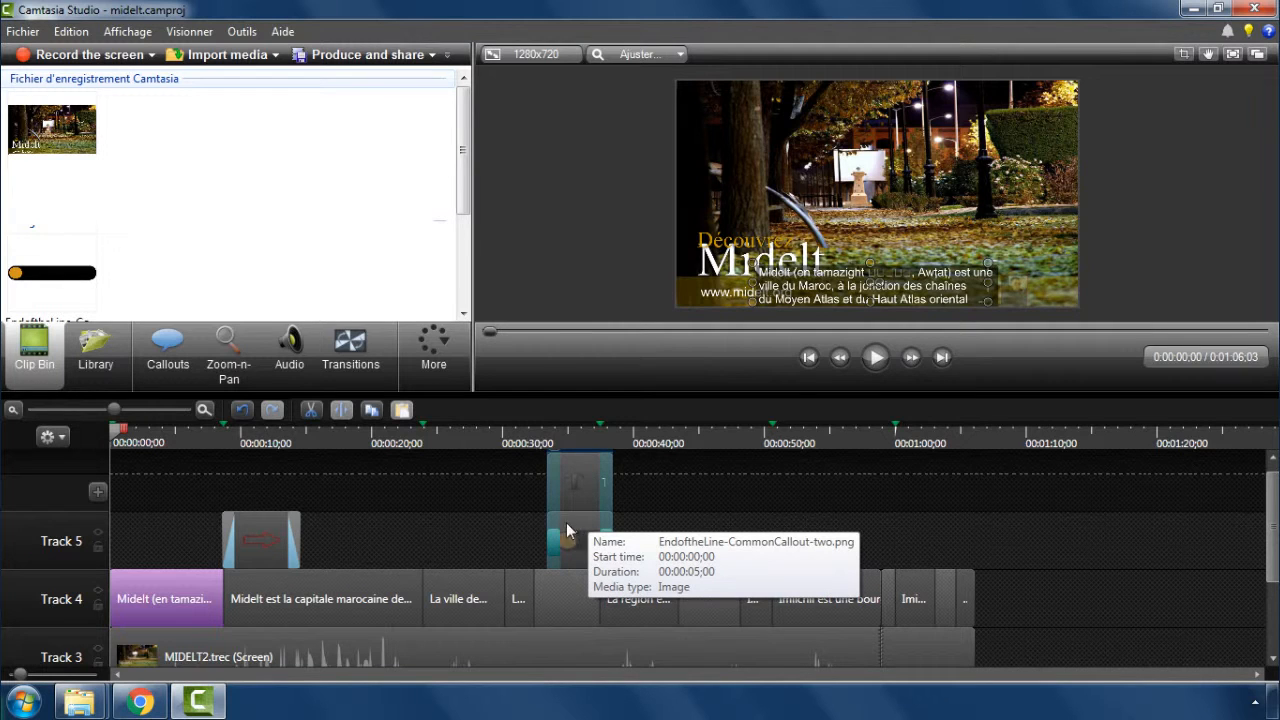
{"action": "left_click", "coordinate": [583, 538]}
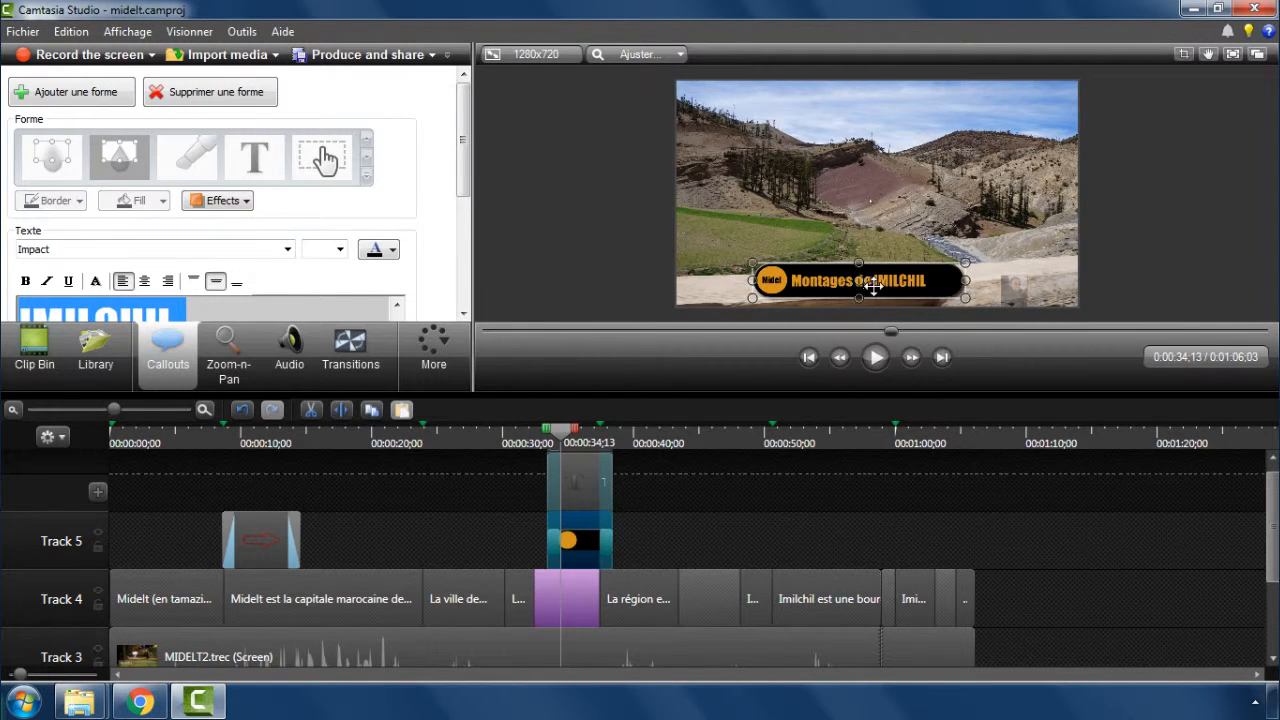
{"action": "left_click", "coordinate": [572, 477]}
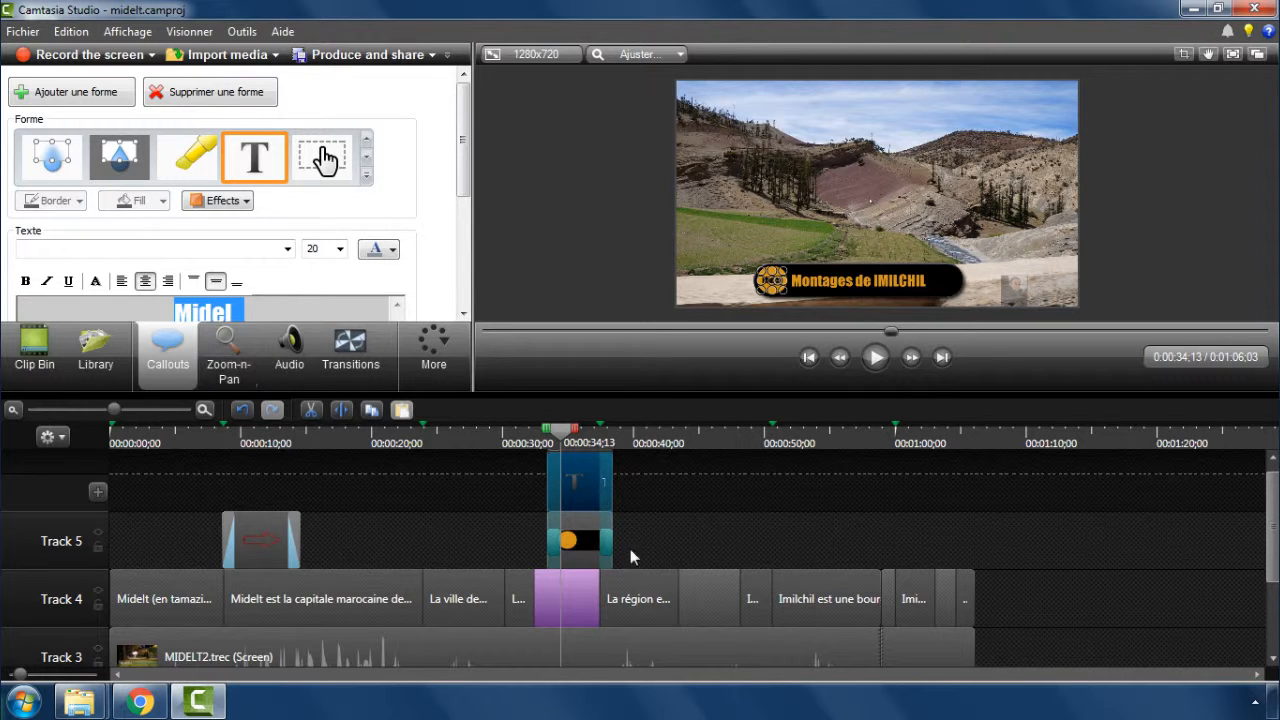
{"action": "key", "text": "Delete"}
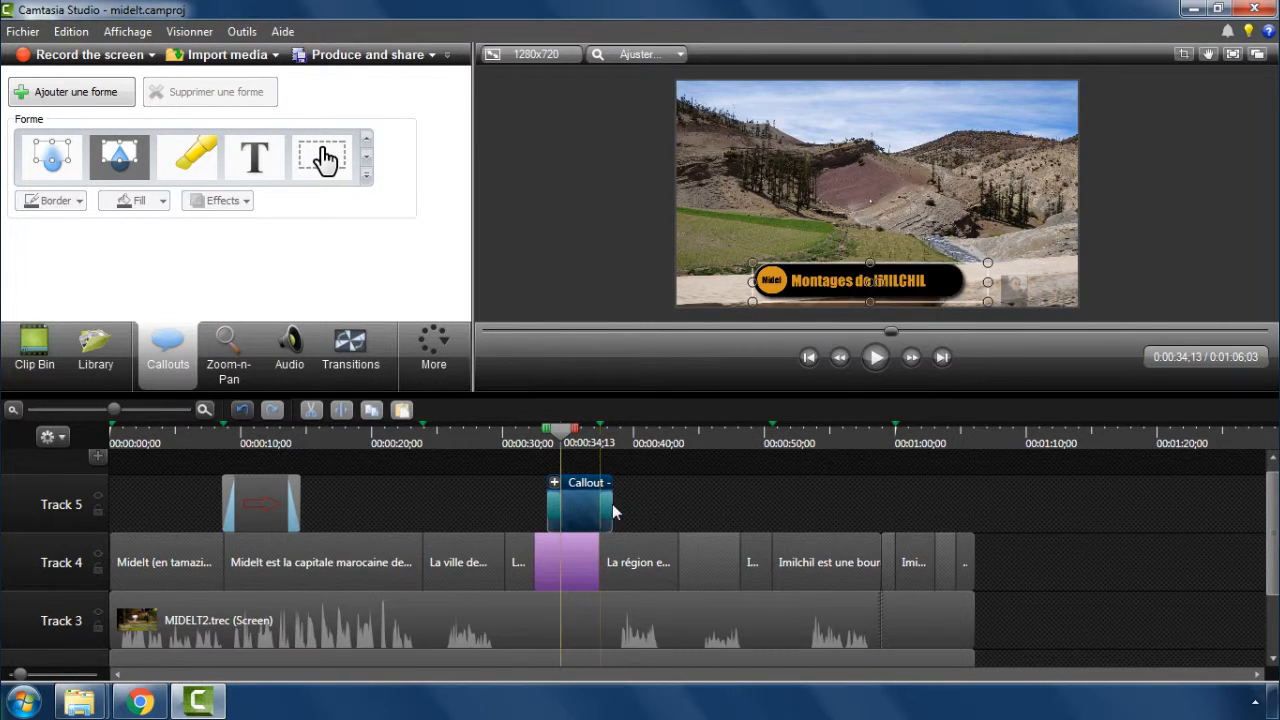
Move the callout group on Track 5 to about the 40-second mark, and return it to roughly its original position
{"action": "left_click_drag", "start_coordinate": [572, 508], "coordinate": [662, 516]}
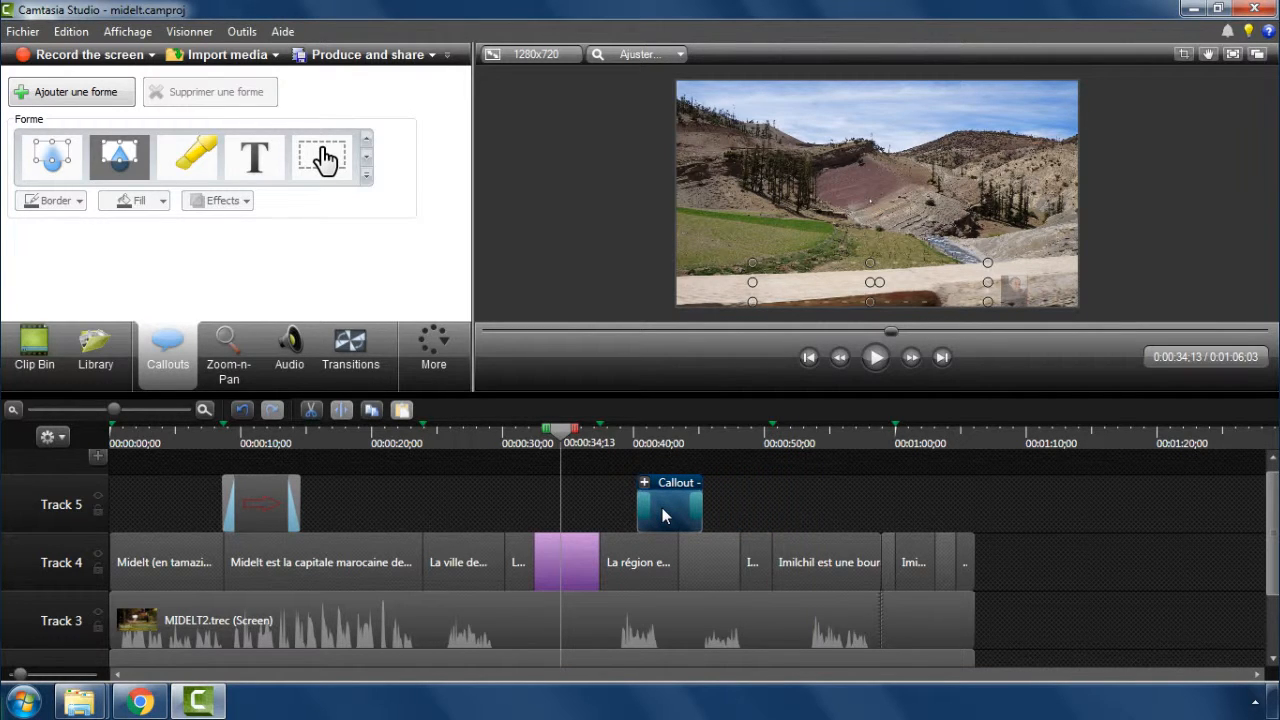
{"action": "left_click_drag", "start_coordinate": [662, 516], "coordinate": [574, 503]}
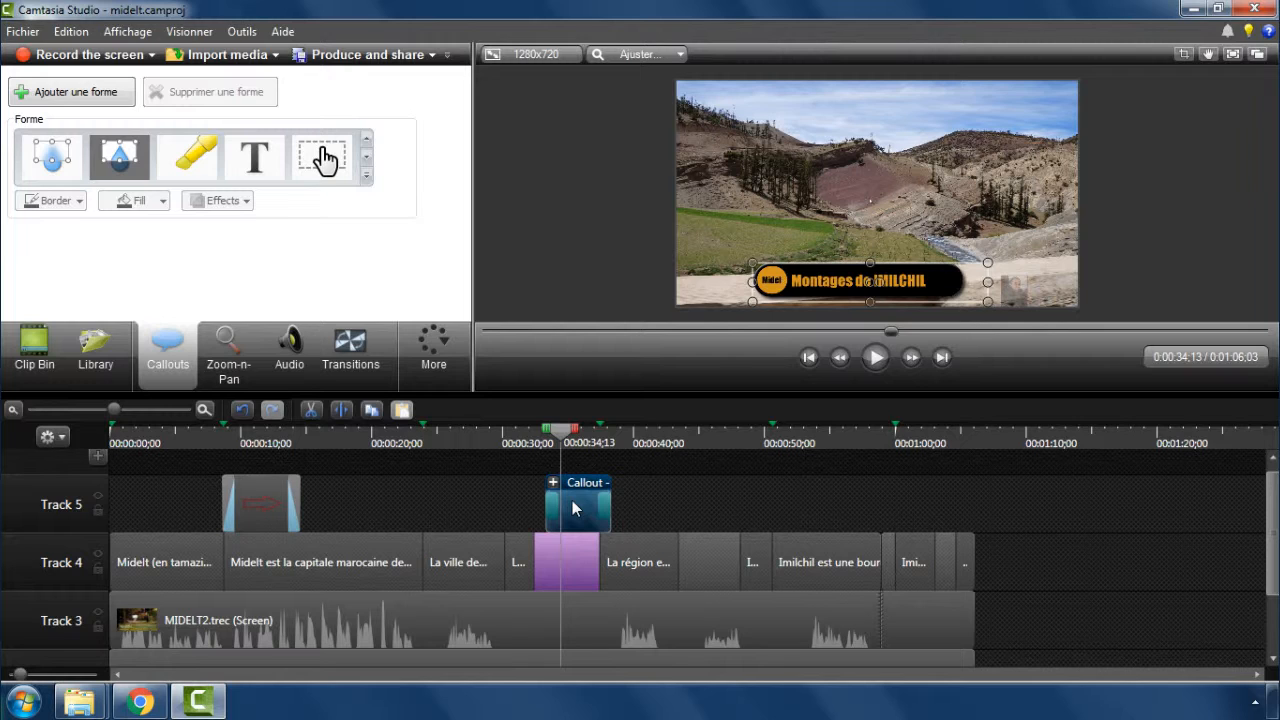
{"action": "scroll", "coordinate": [574, 503], "scroll_direction": "down", "scroll_amount": 1}
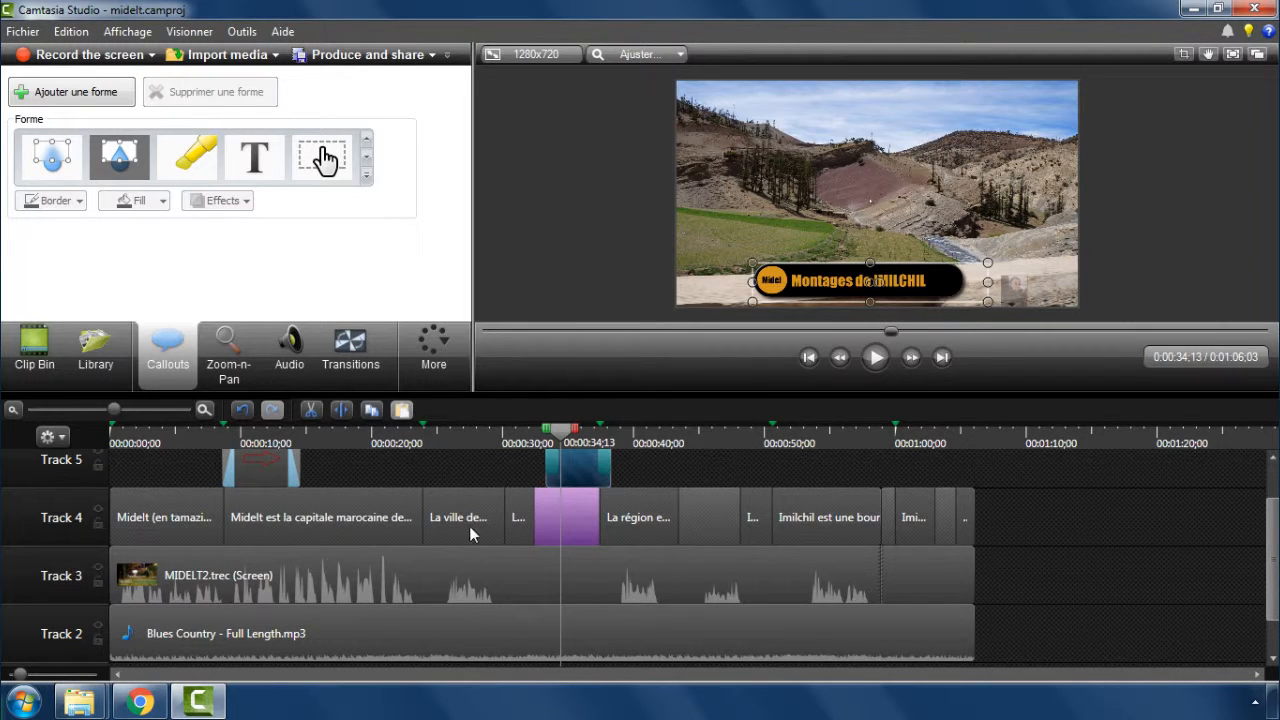
Try to shift the MIDELT2.trec clip, the last captions and the background music individually to later times
{"action": "left_click_drag", "start_coordinate": [469, 573], "coordinate": [616, 580]}
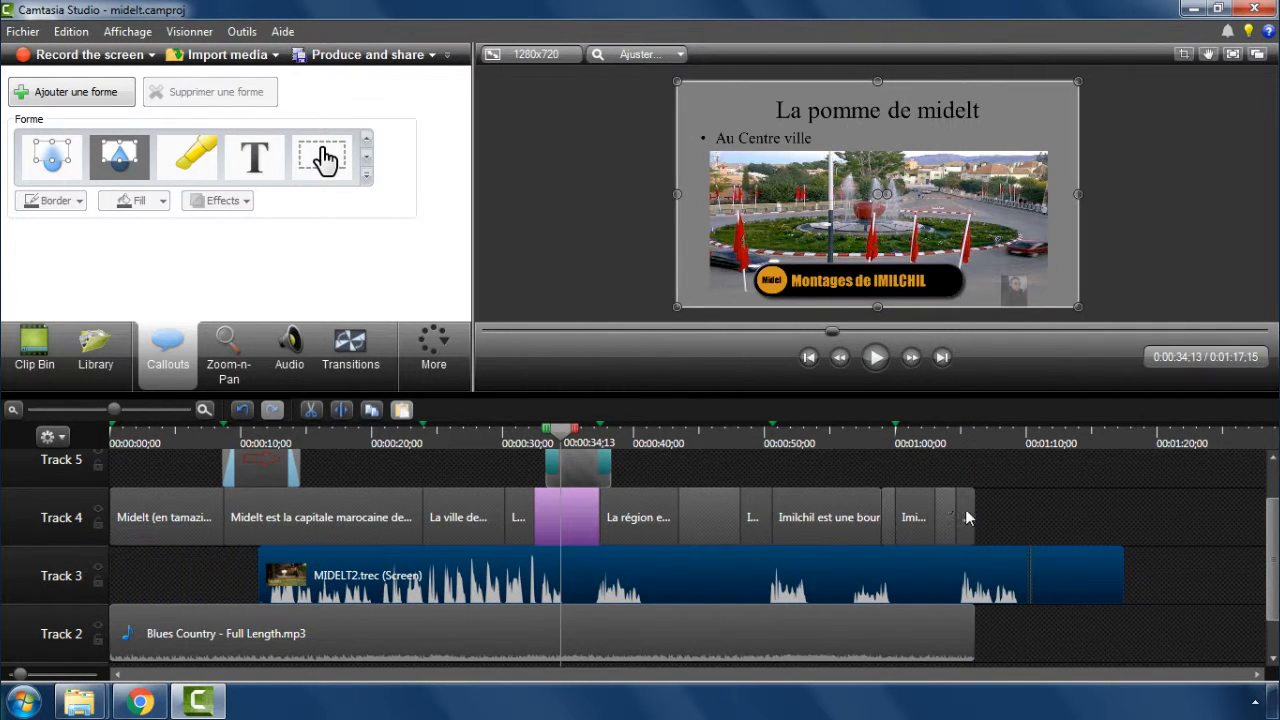
{"action": "left_click_drag", "start_coordinate": [967, 515], "coordinate": [1060, 514]}
{"action": "left_click_drag", "start_coordinate": [777, 624], "coordinate": [855, 626]}
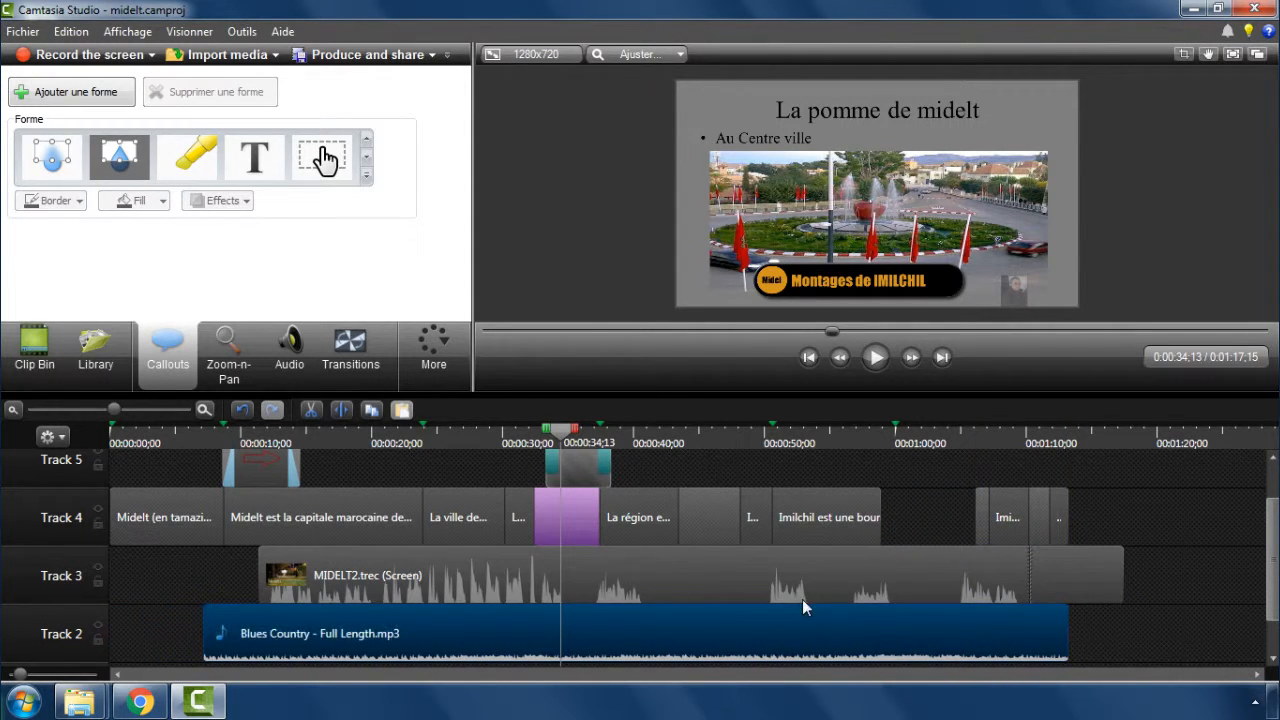
Undo the individual moves of the clips on Tracks 2, 3 and 4, and clear the selection
{"action": "left_click", "coordinate": [242, 410]}
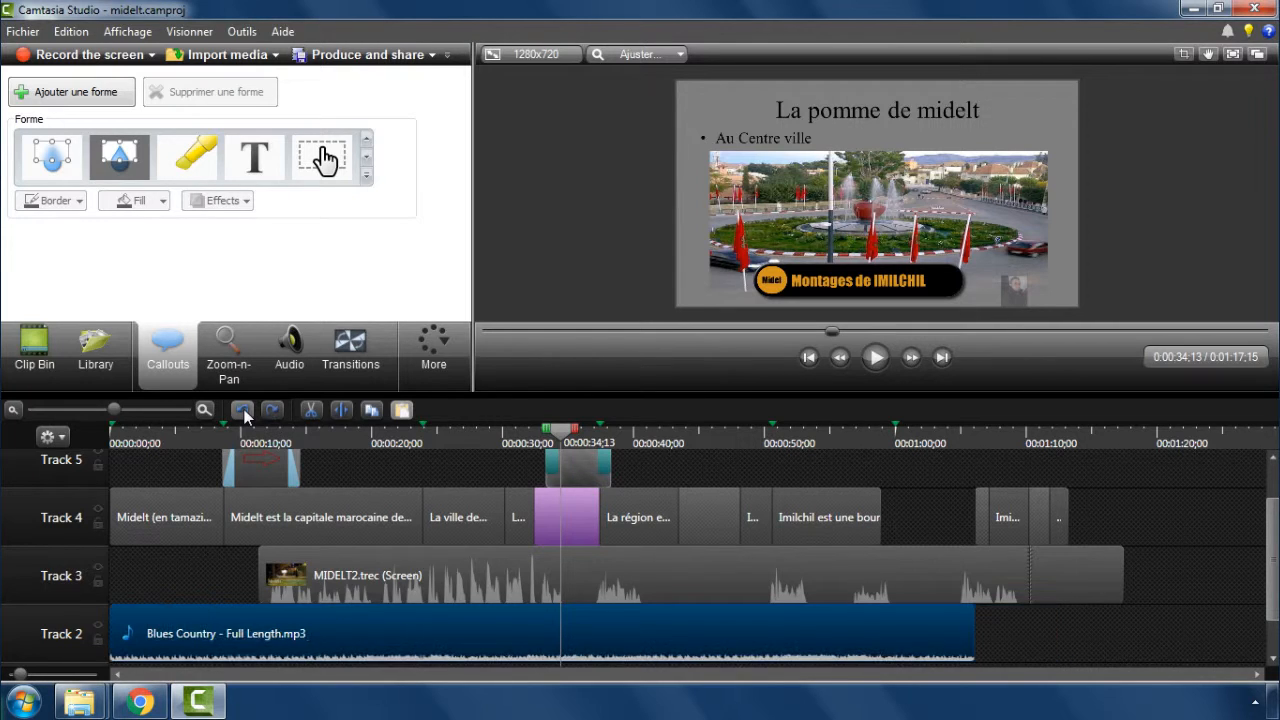
{"action": "left_click", "coordinate": [242, 410]}
{"action": "left_click", "coordinate": [242, 410]}
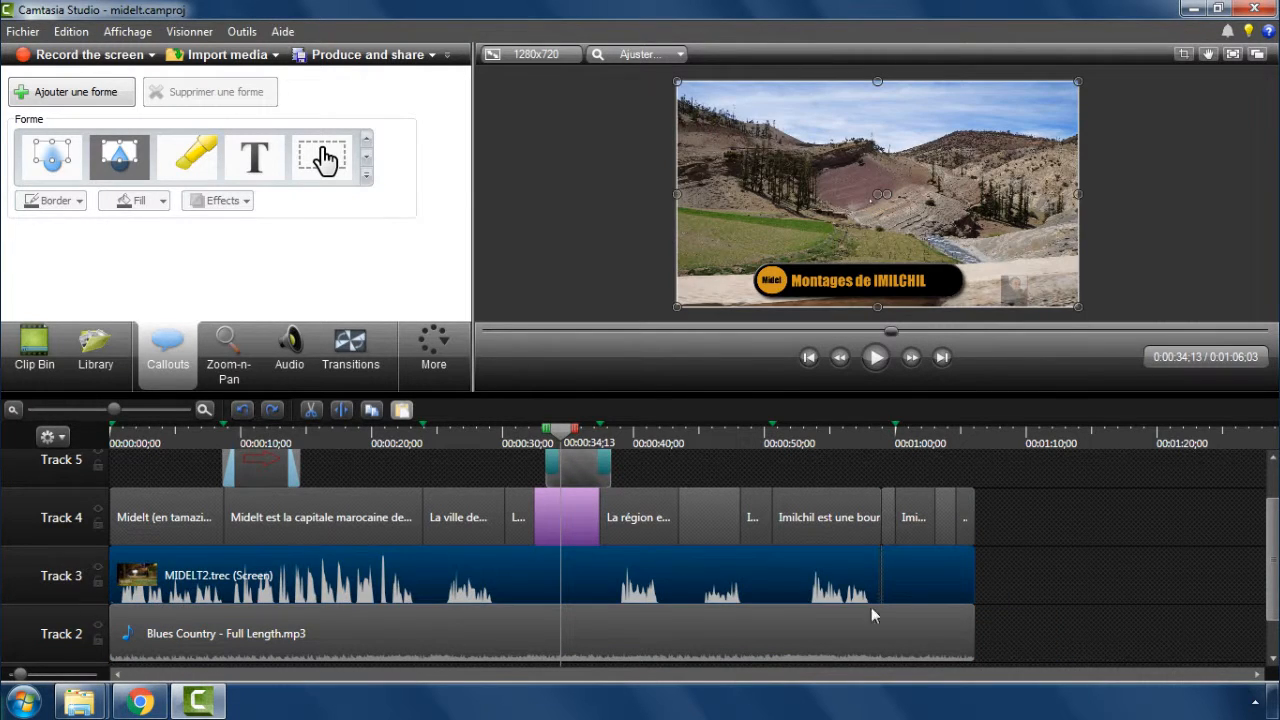
{"action": "left_click", "coordinate": [1017, 521]}
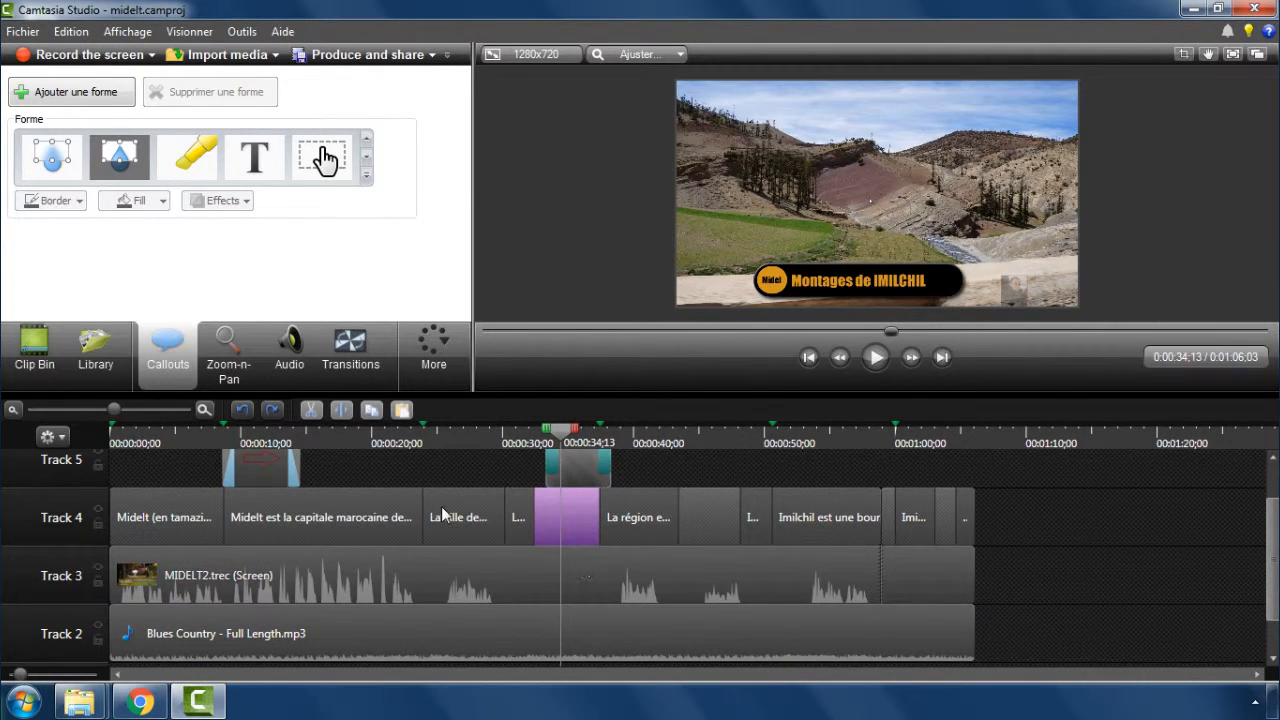
Select all the clips on the timeline and combine them into one group
{"action": "key", "text": "ctrl+a"}
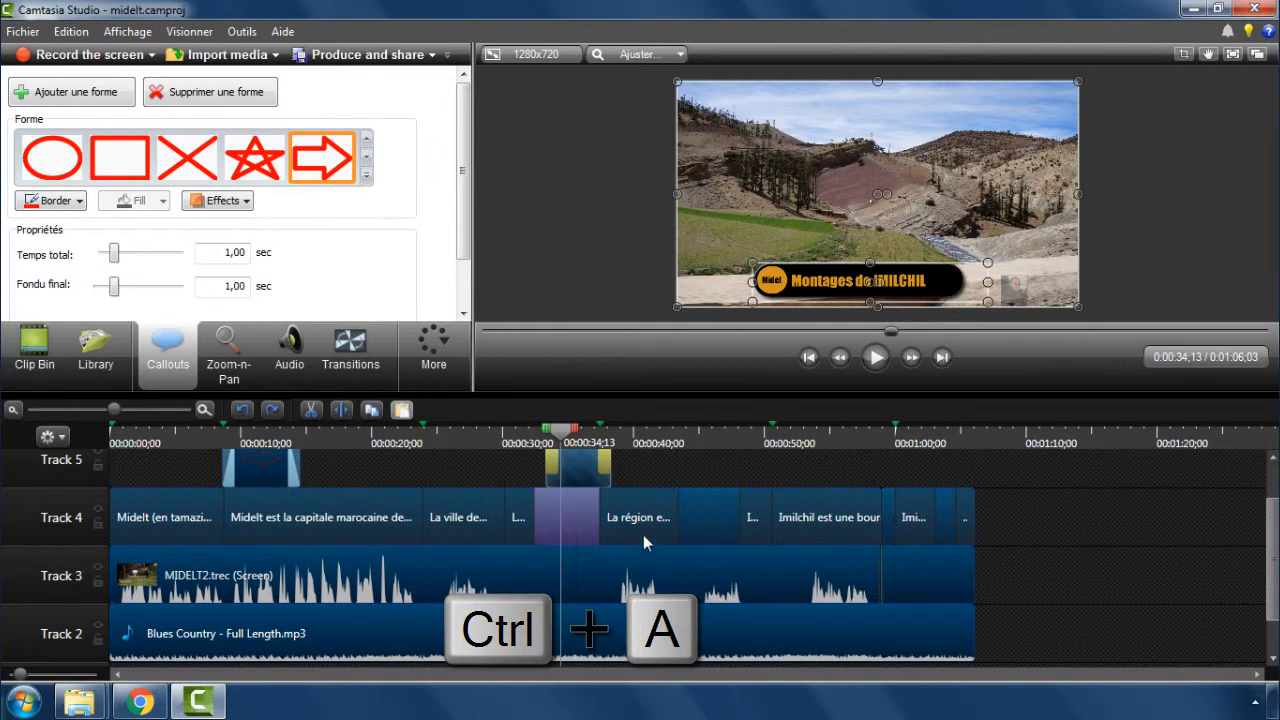
{"action": "right_click", "coordinate": [522, 551]}
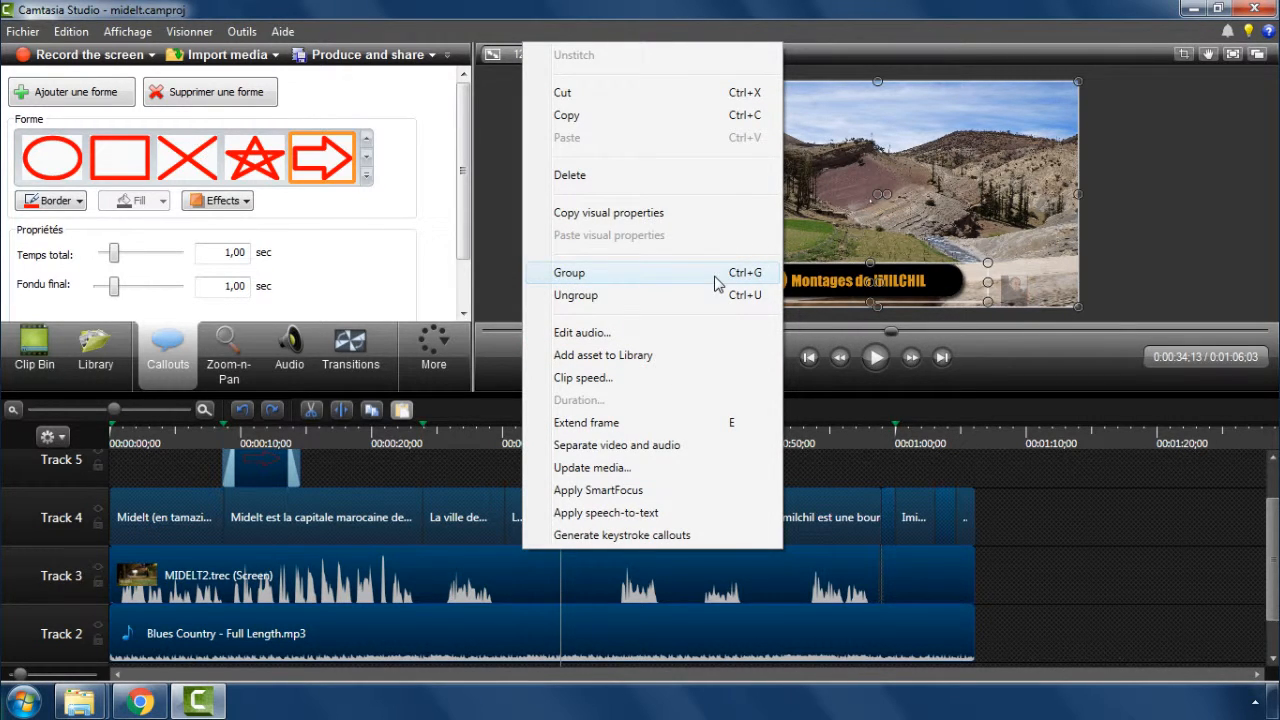
{"action": "key", "text": "ctrl+g"}
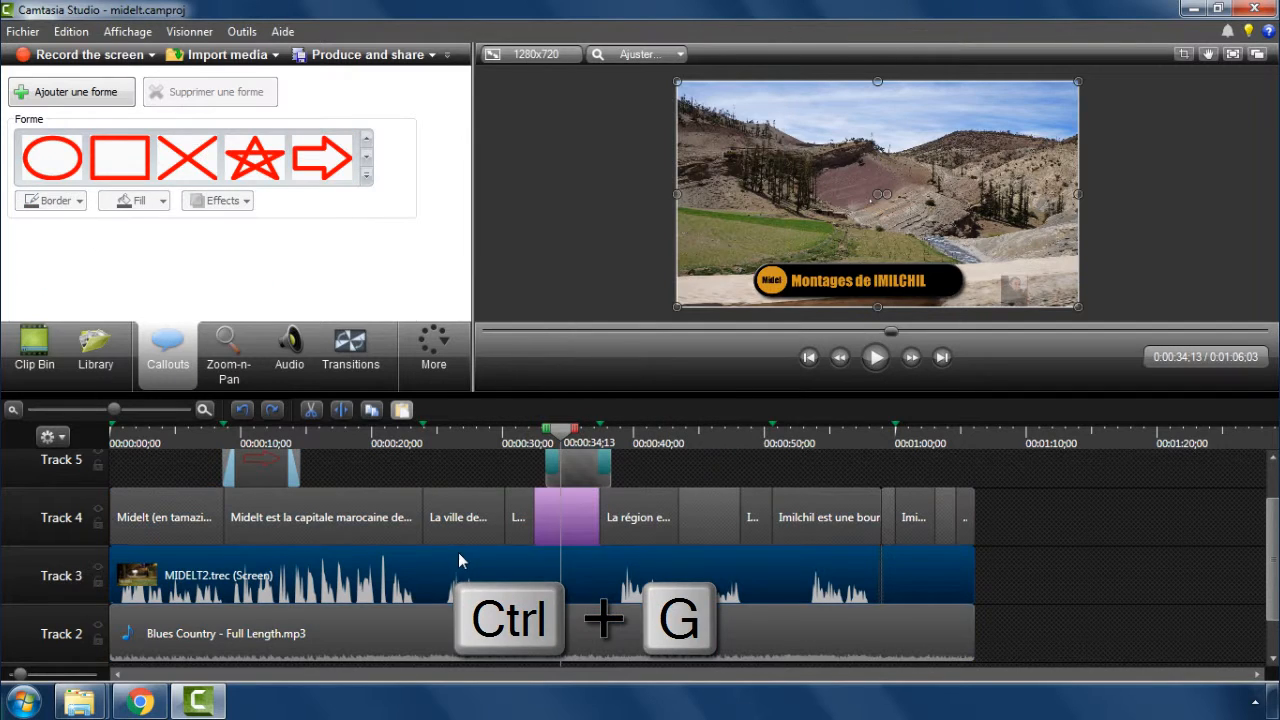
{"action": "left_click", "coordinate": [478, 546]}
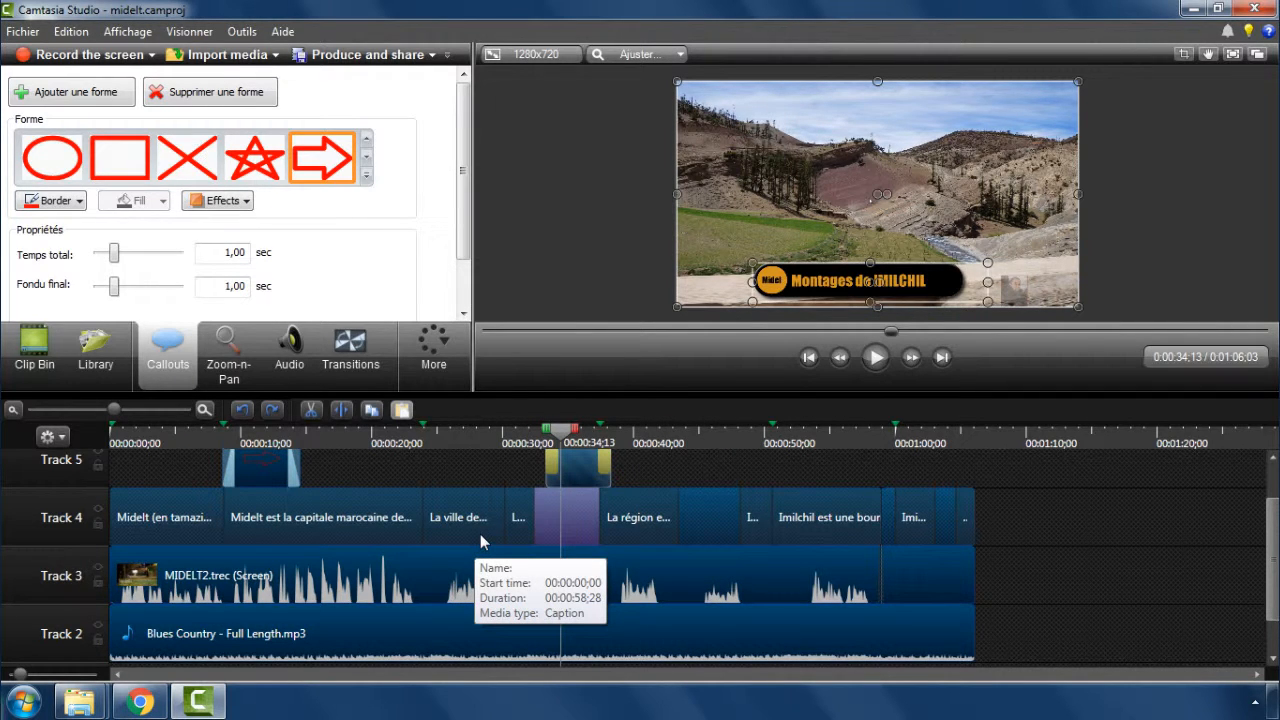
{"action": "key", "text": "ctrl+a"}
{"action": "key", "text": "ctrl+g"}
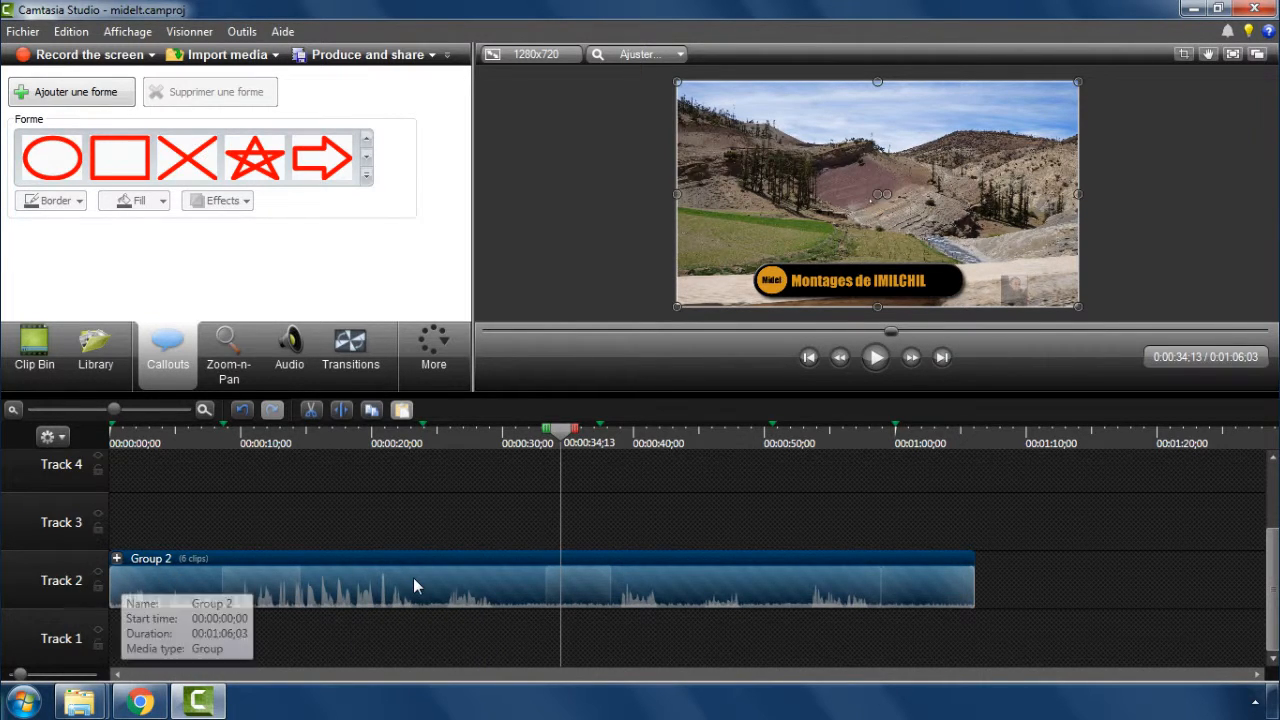
Play the grouped project from the beginning of the timeline and stop at about 8 seconds
{"action": "left_click_drag", "start_coordinate": [565, 432], "coordinate": [119, 492]}
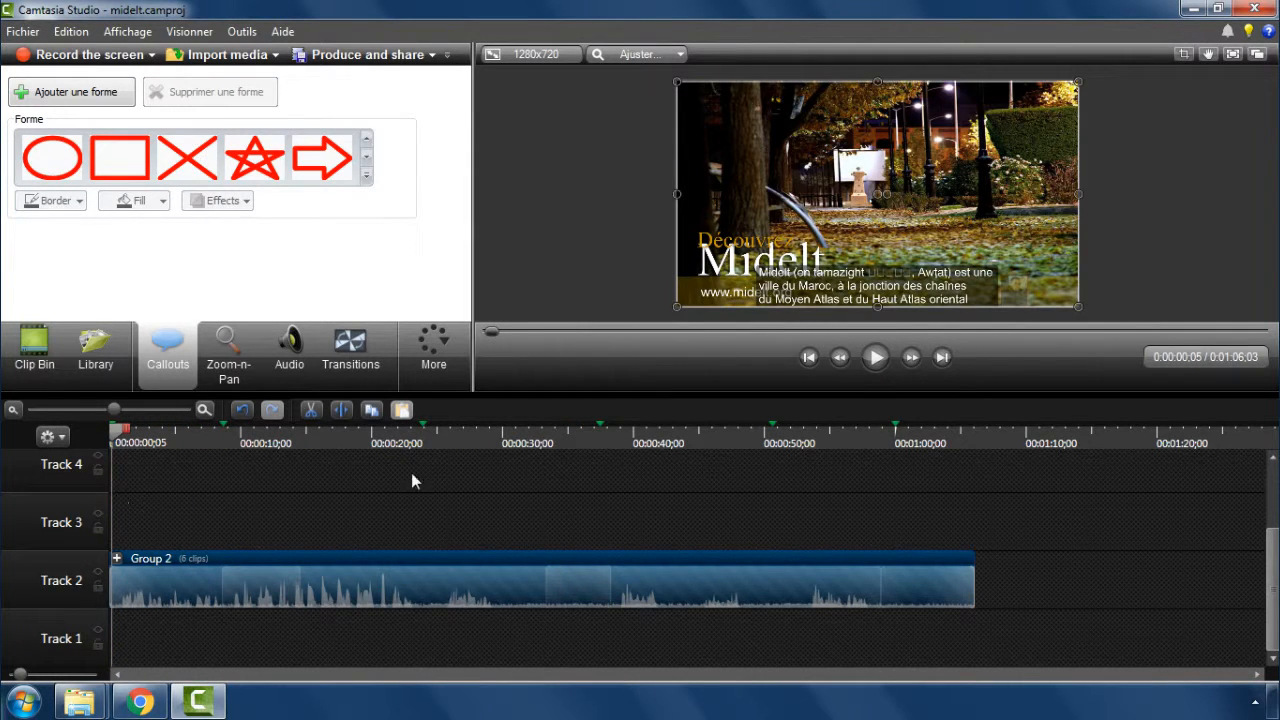
{"action": "left_click", "coordinate": [874, 358]}
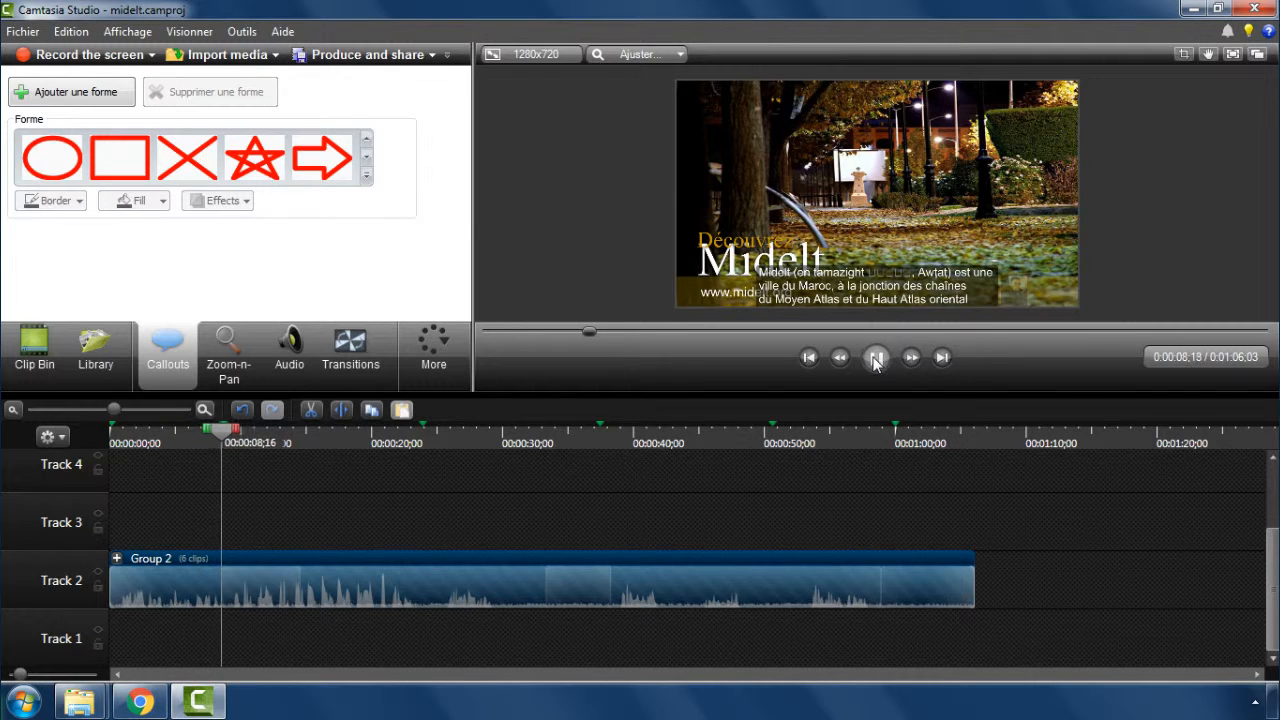
{"action": "left_click", "coordinate": [608, 556]}
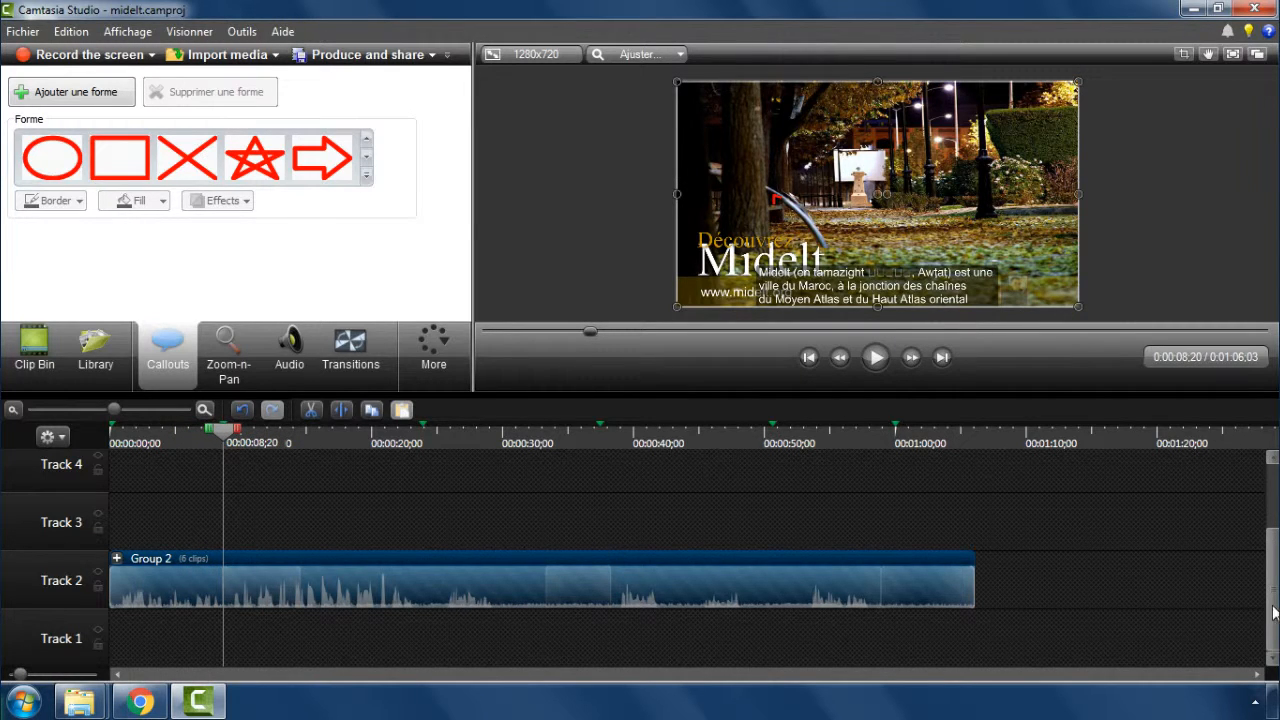
Move the whole group from Track 2 to Track 3, starting at the playhead near 8 seconds
{"action": "scroll", "coordinate": [575, 520], "scroll_direction": "up", "scroll_amount": 3}
{"action": "scroll", "coordinate": [868, 575], "scroll_direction": "down", "scroll_amount": 2}
{"action": "left_click_drag", "start_coordinate": [250, 580], "coordinate": [300, 526]}
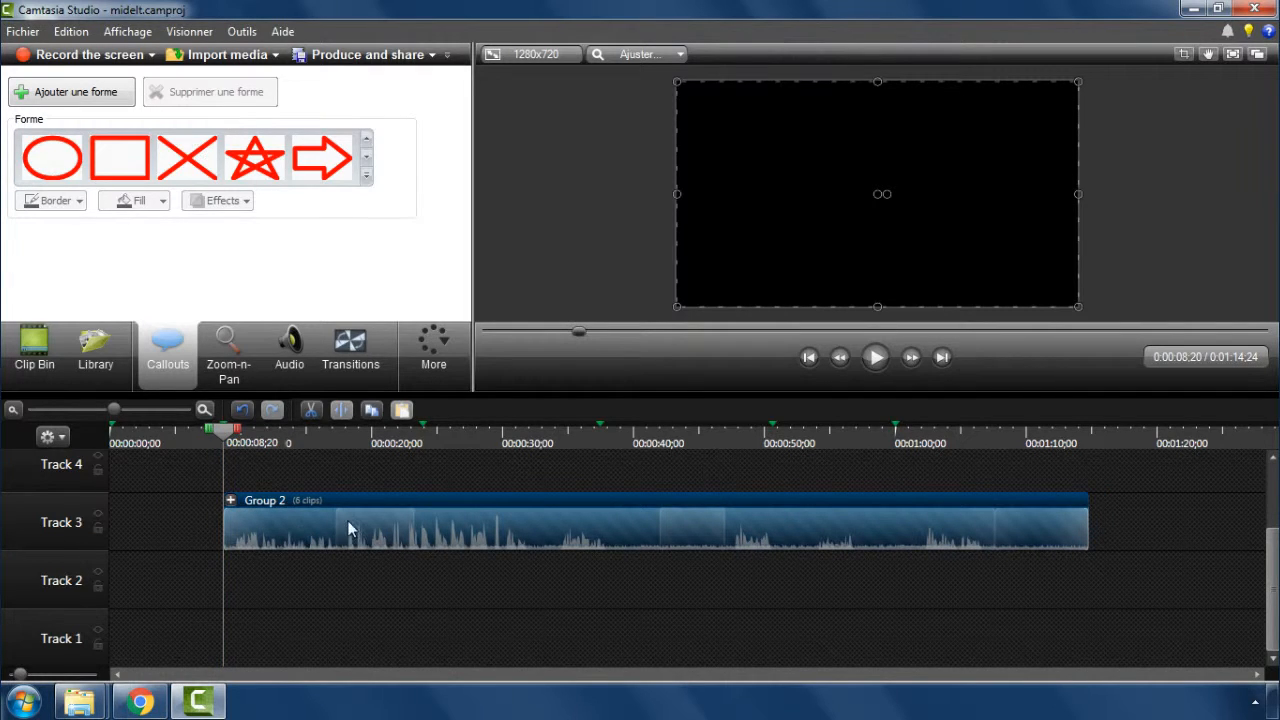
Ungroup the group on Track 3 and check the separated clips across the tracks
{"action": "key", "text": "ctrl+u"}
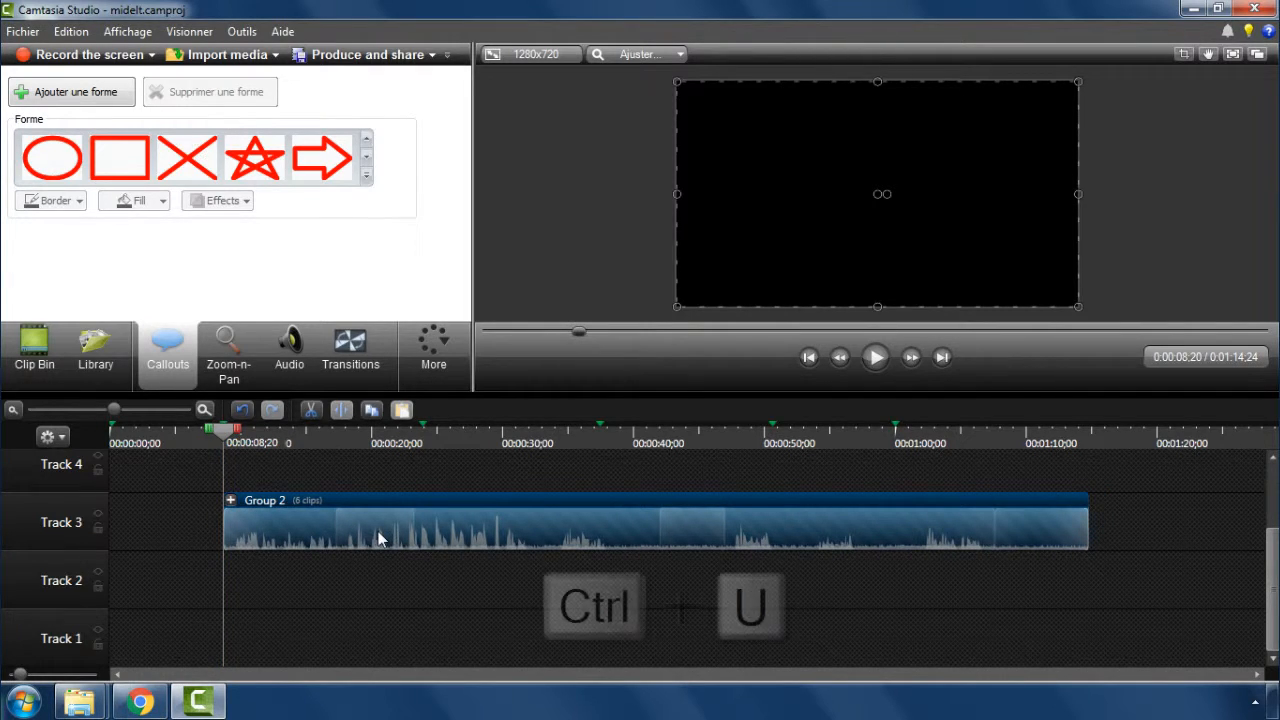
{"action": "right_click", "coordinate": [470, 528]}
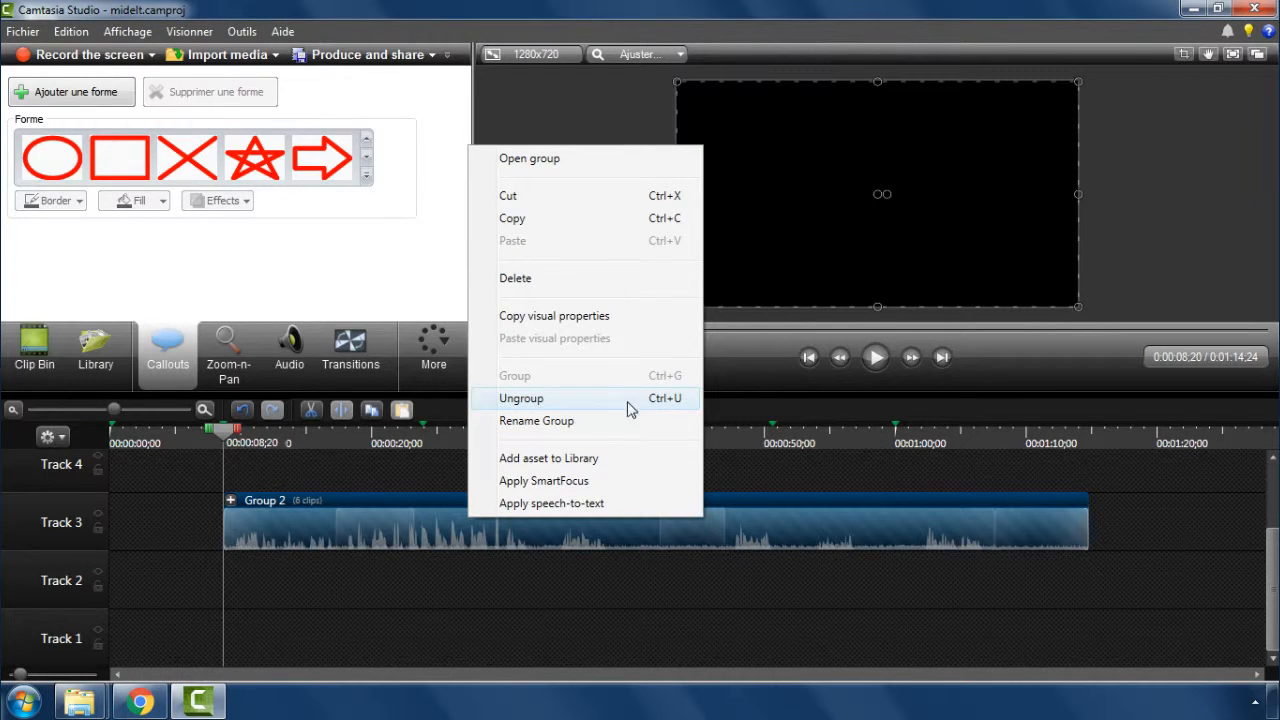
{"action": "left_click", "coordinate": [440, 524]}
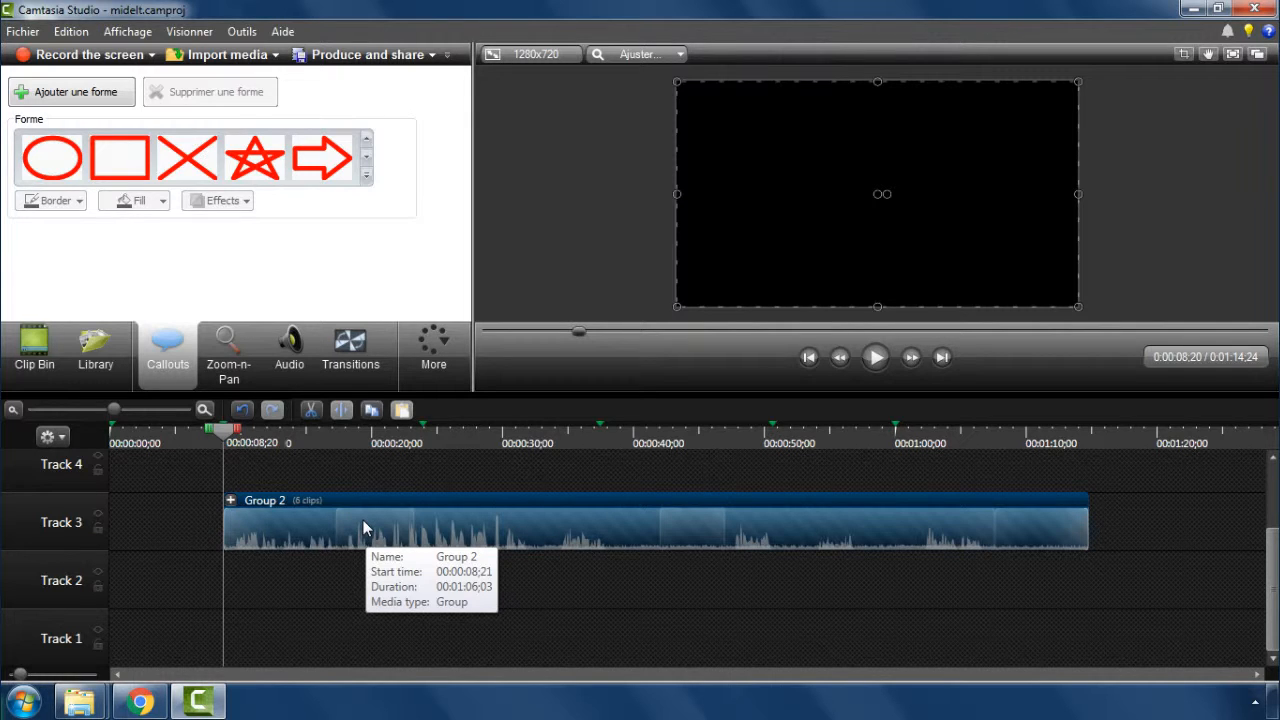
{"action": "key", "text": "ctrl+u"}
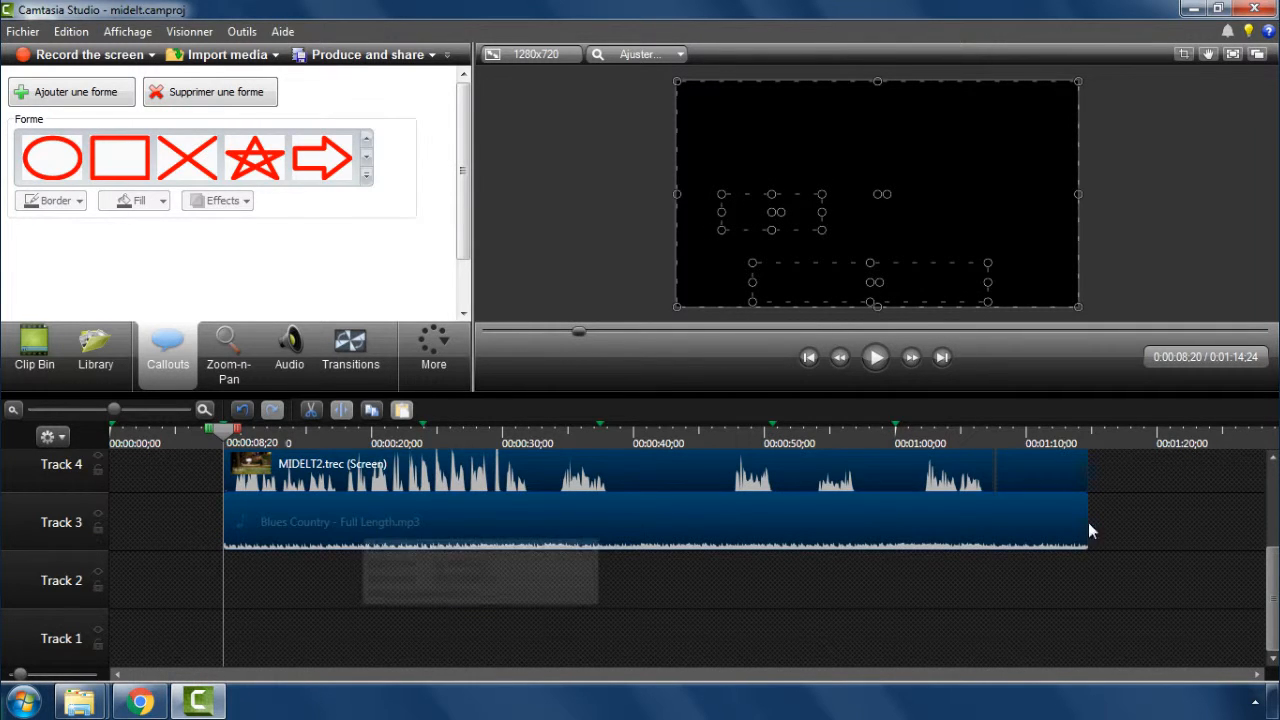
{"action": "left_click_drag", "start_coordinate": [1270, 585], "coordinate": [1274, 524]}
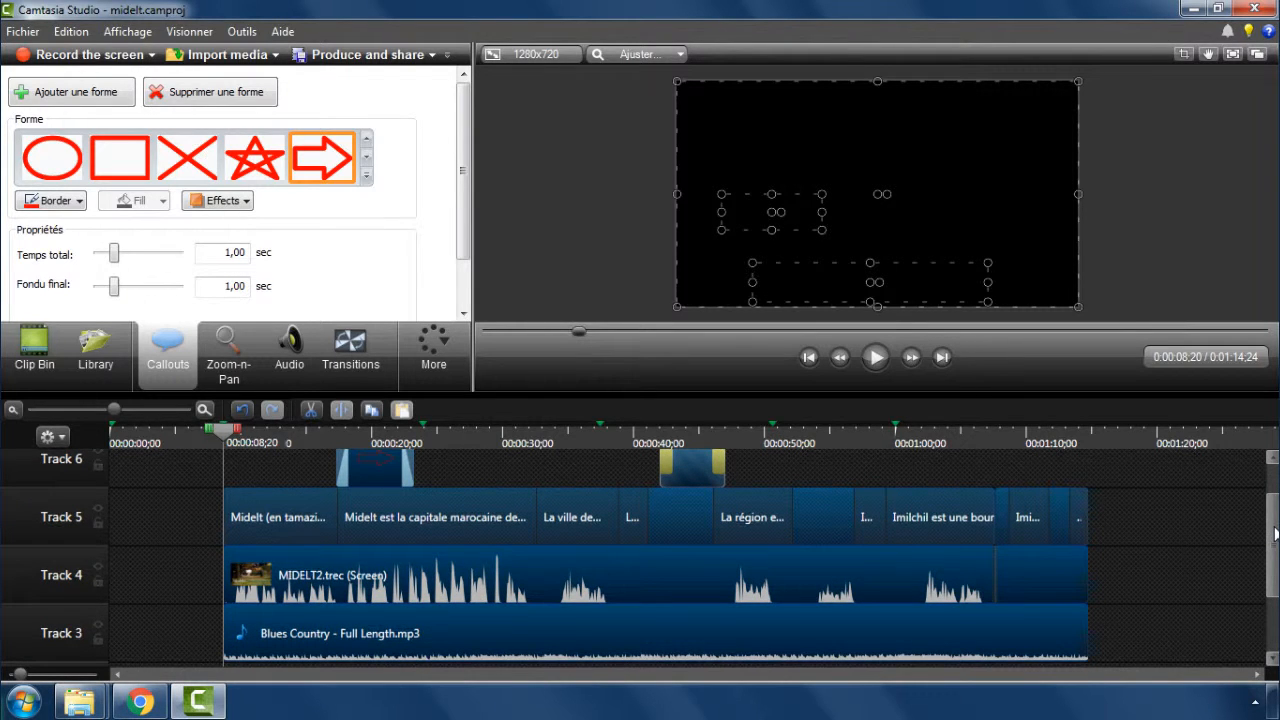
{"action": "scroll", "coordinate": [684, 593], "scroll_direction": "up", "scroll_amount": 1}
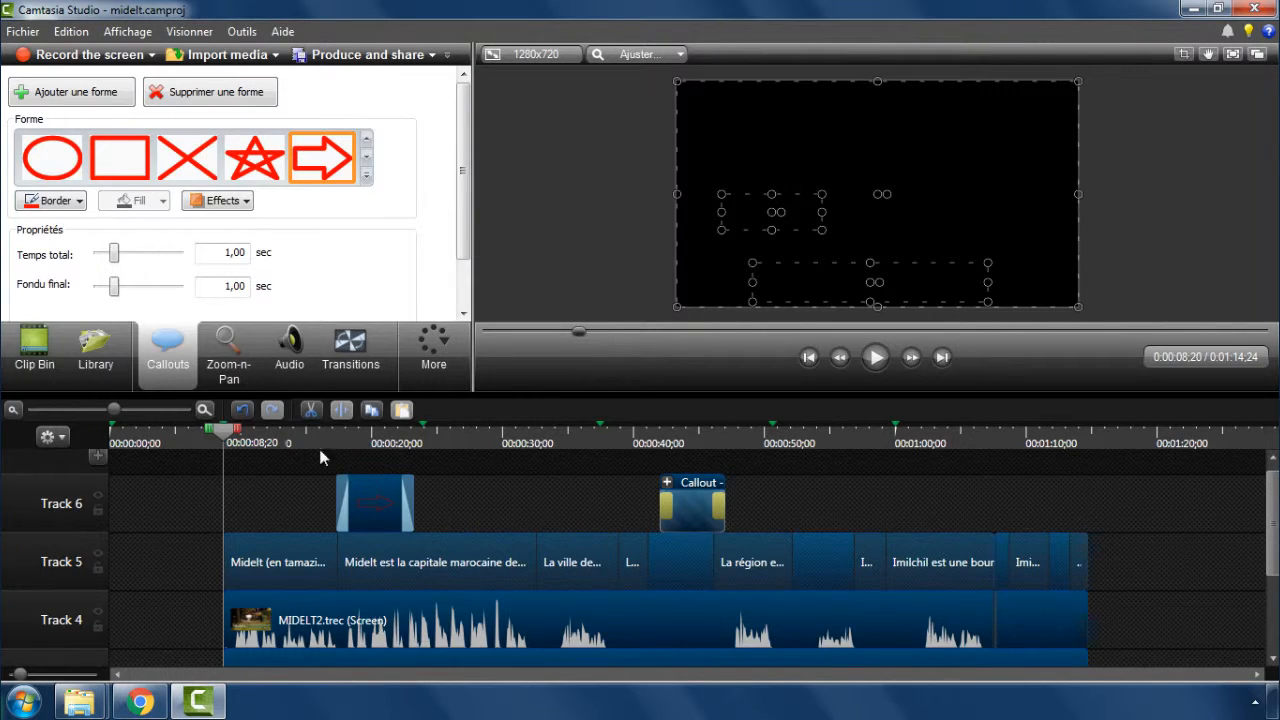
Undo the edits back to before all clips were grouped, with the callout group at about the 40-second mark
{"action": "left_click", "coordinate": [246, 410]}
{"action": "left_click", "coordinate": [246, 410]}
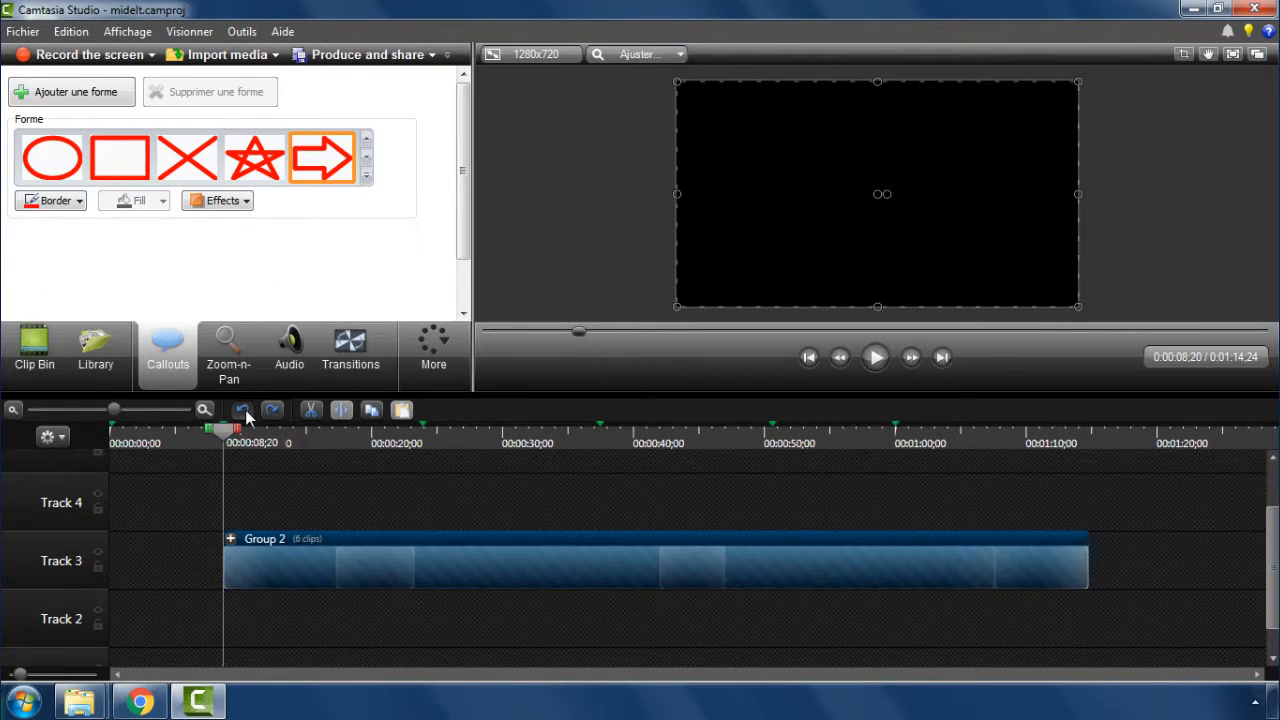
{"action": "left_click", "coordinate": [243, 410]}
{"action": "left_click", "coordinate": [243, 410]}
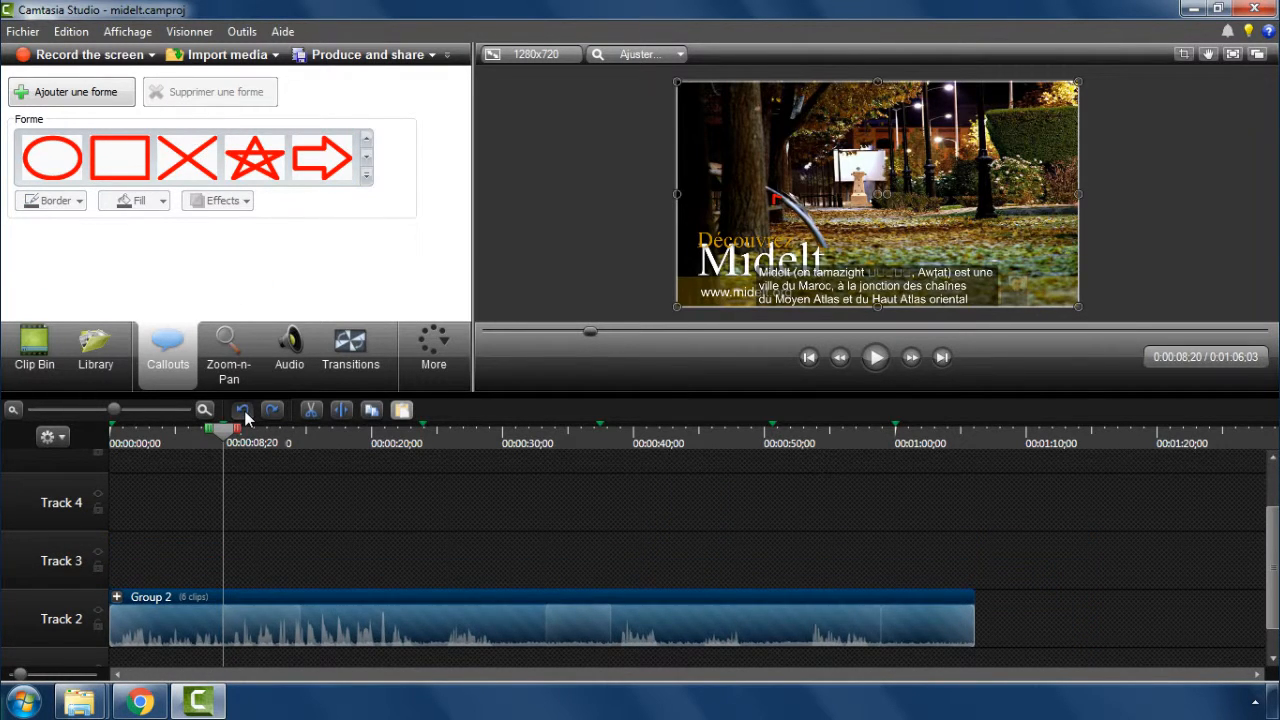
{"action": "left_click", "coordinate": [243, 410]}
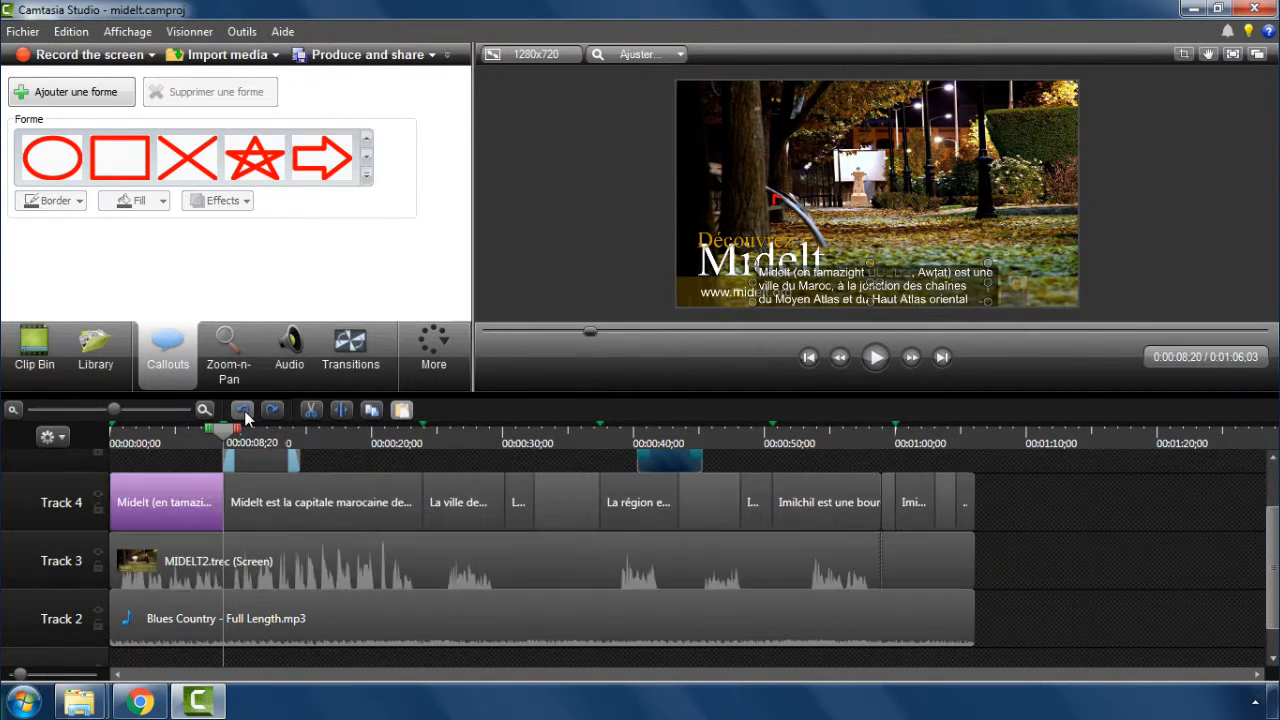
{"action": "left_click", "coordinate": [243, 410]}
Show the timeline's marker view and combine all clips on every track into a single group
{"action": "left_click", "coordinate": [48, 437]}
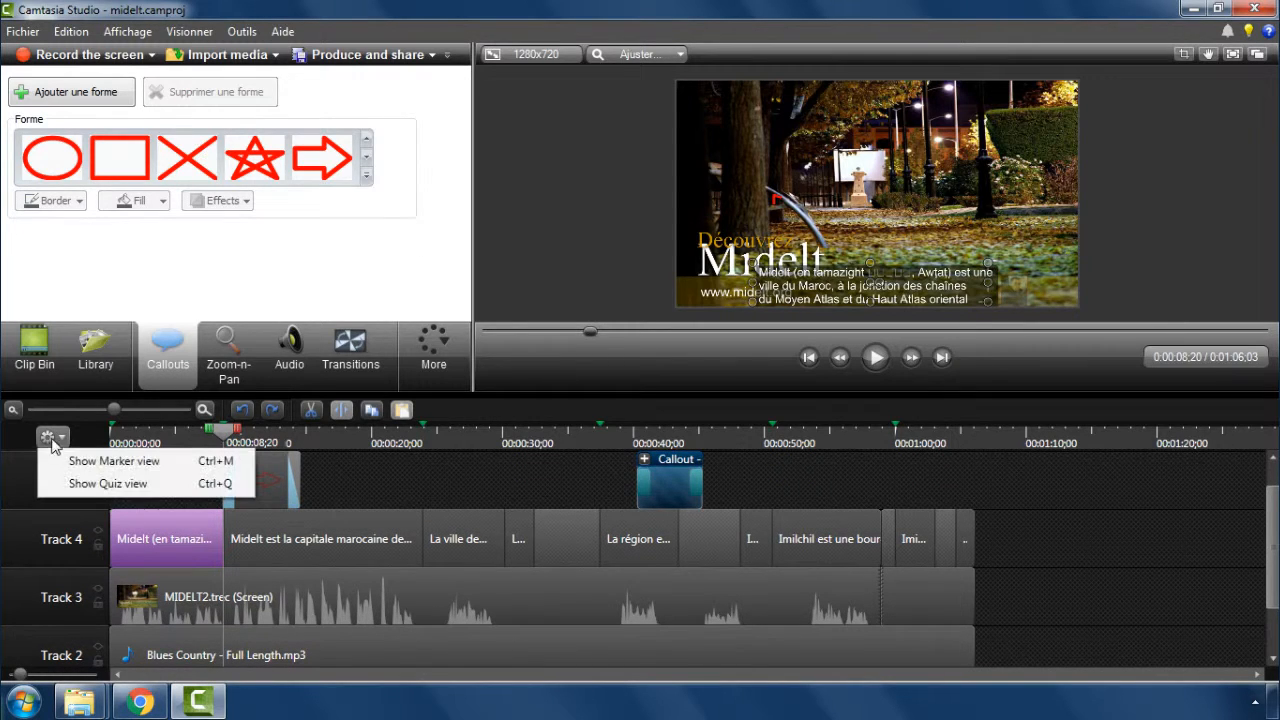
{"action": "left_click", "coordinate": [113, 460]}
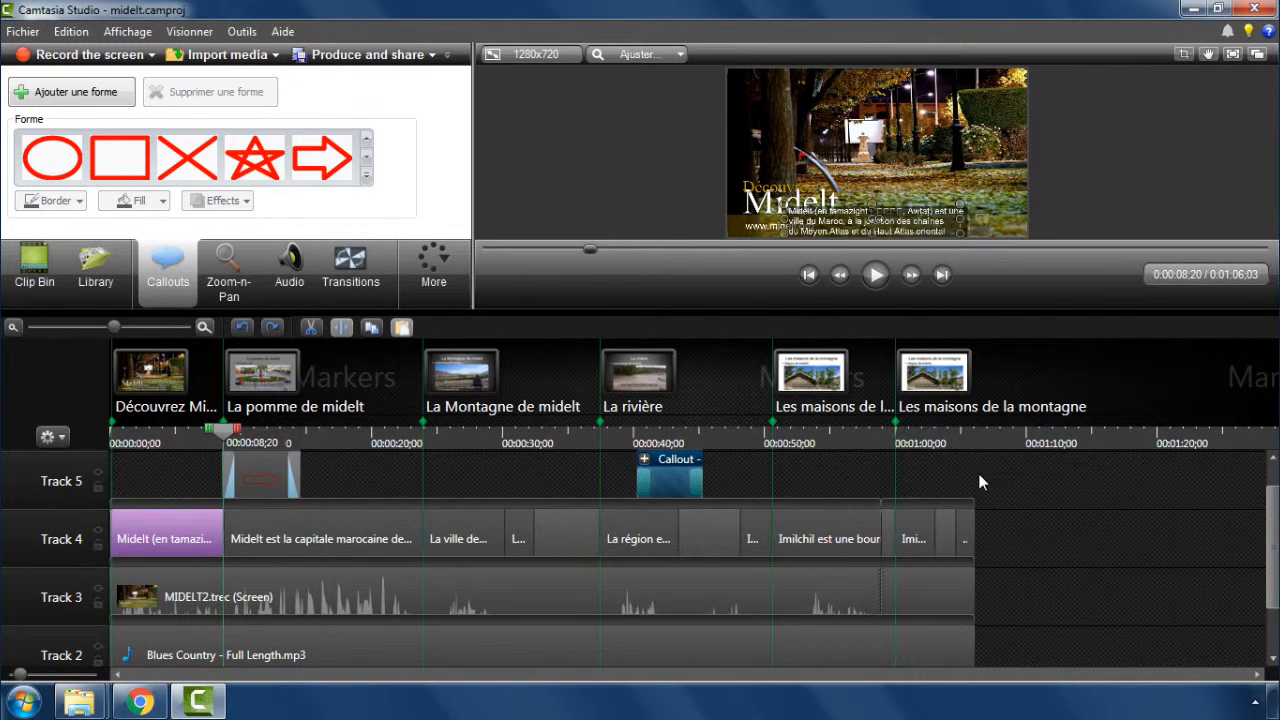
{"action": "key", "text": "ctrl+a"}
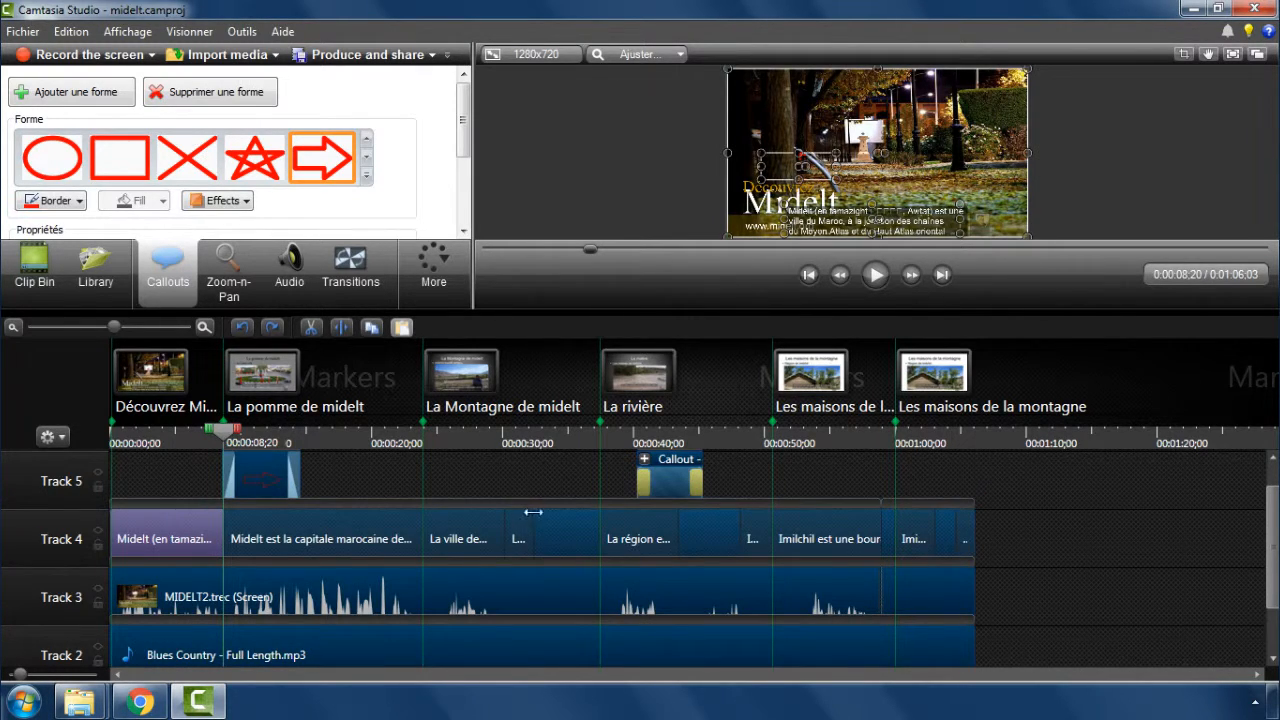
{"action": "right_click", "coordinate": [462, 531]}
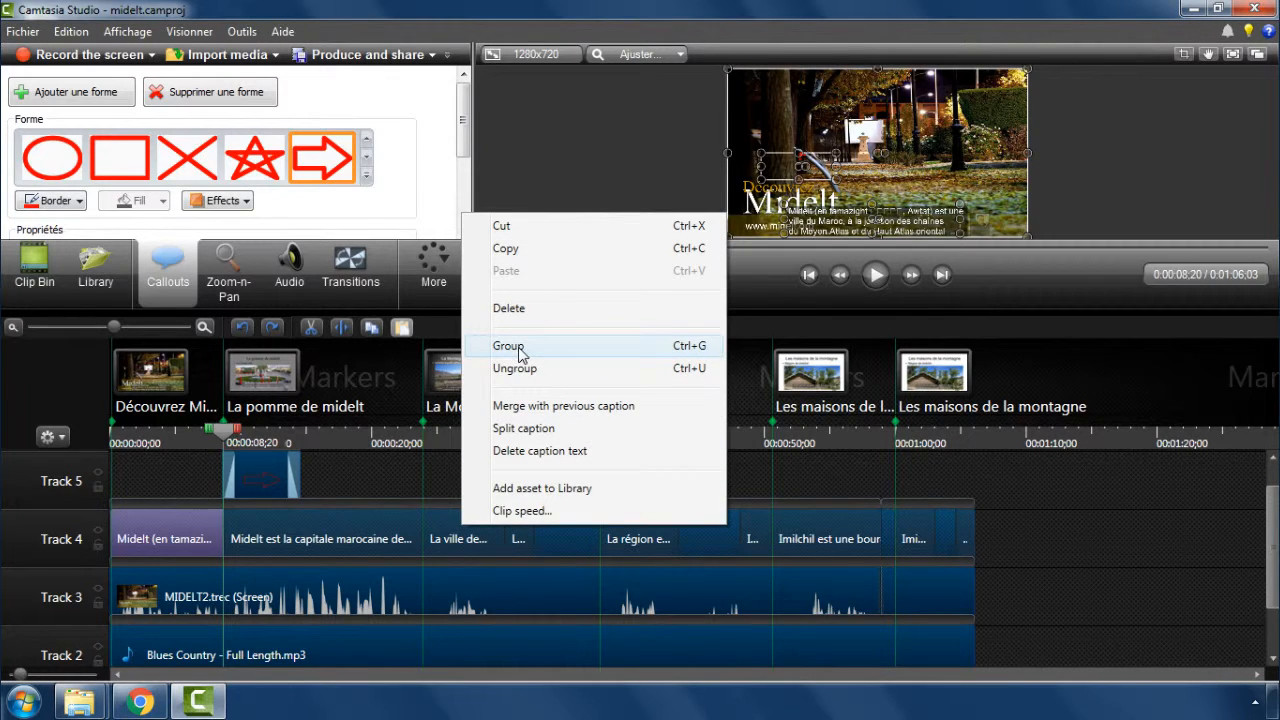
{"action": "left_click", "coordinate": [518, 348]}
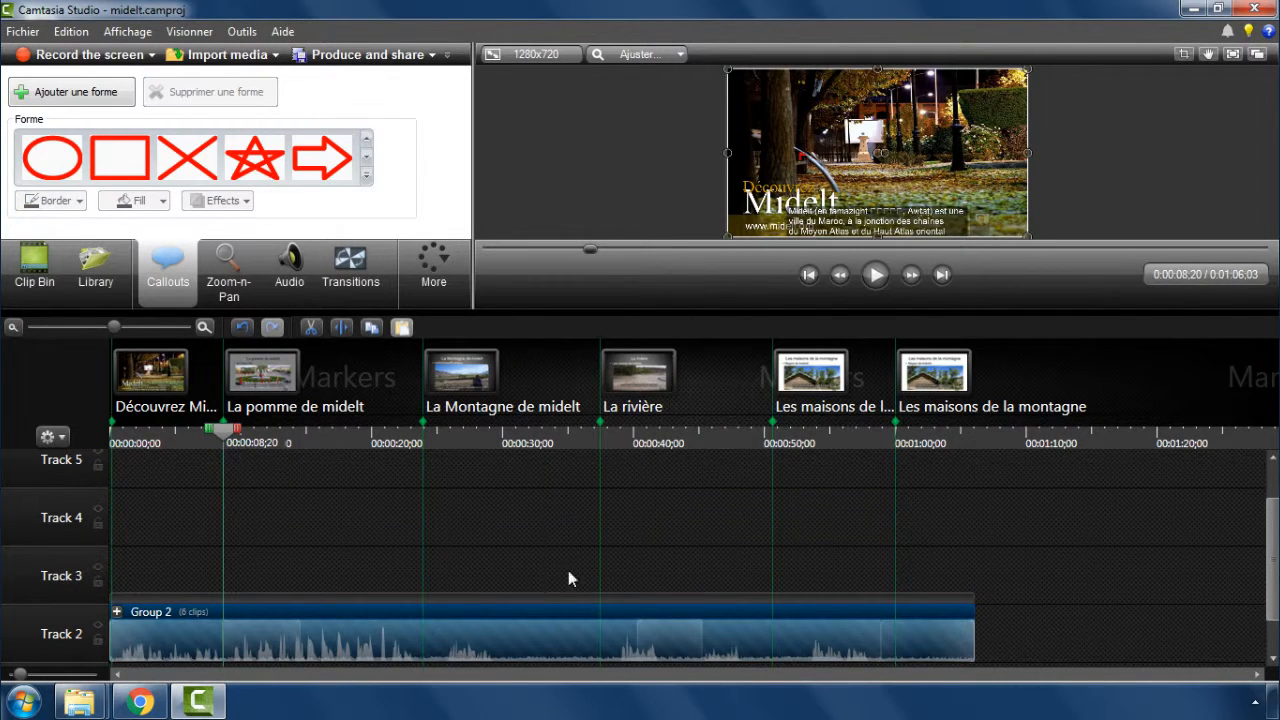
Try moving the group on Track 2 to start at about 16 seconds with the markers still on the timeline, and undo the move
{"action": "left_click_drag", "start_coordinate": [365, 627], "coordinate": [561, 601]}
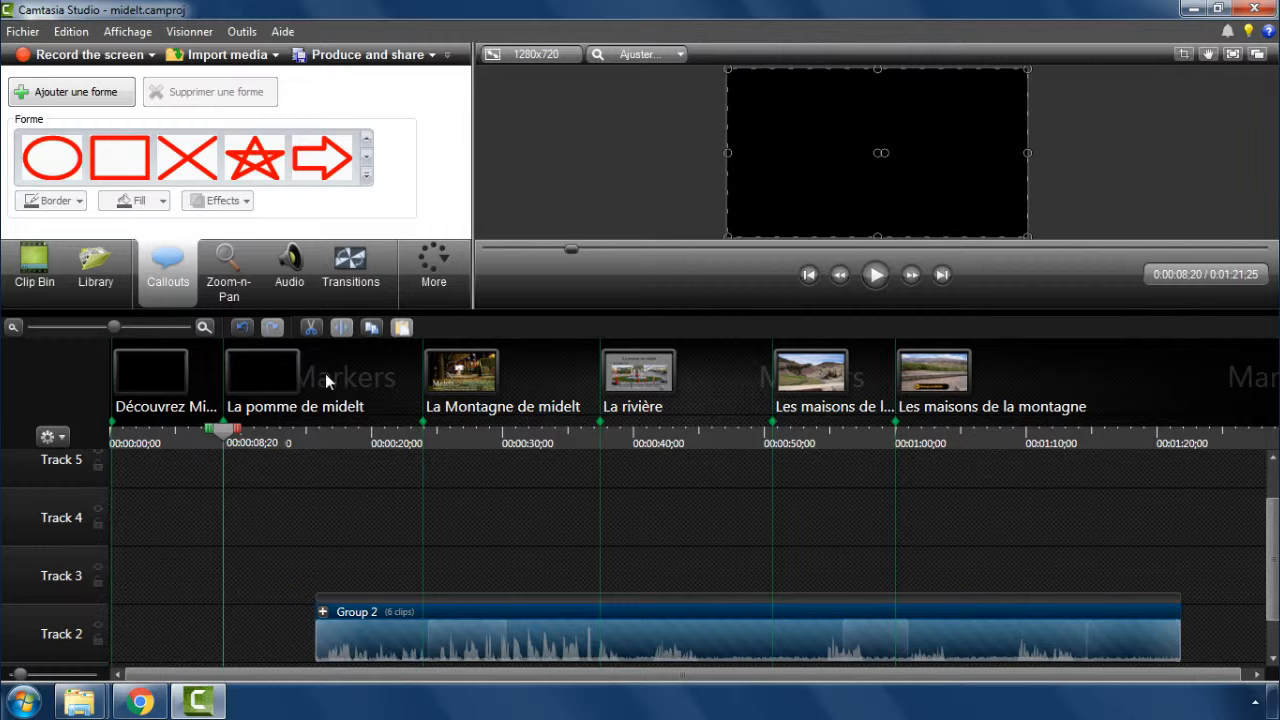
{"action": "left_click", "coordinate": [241, 329]}
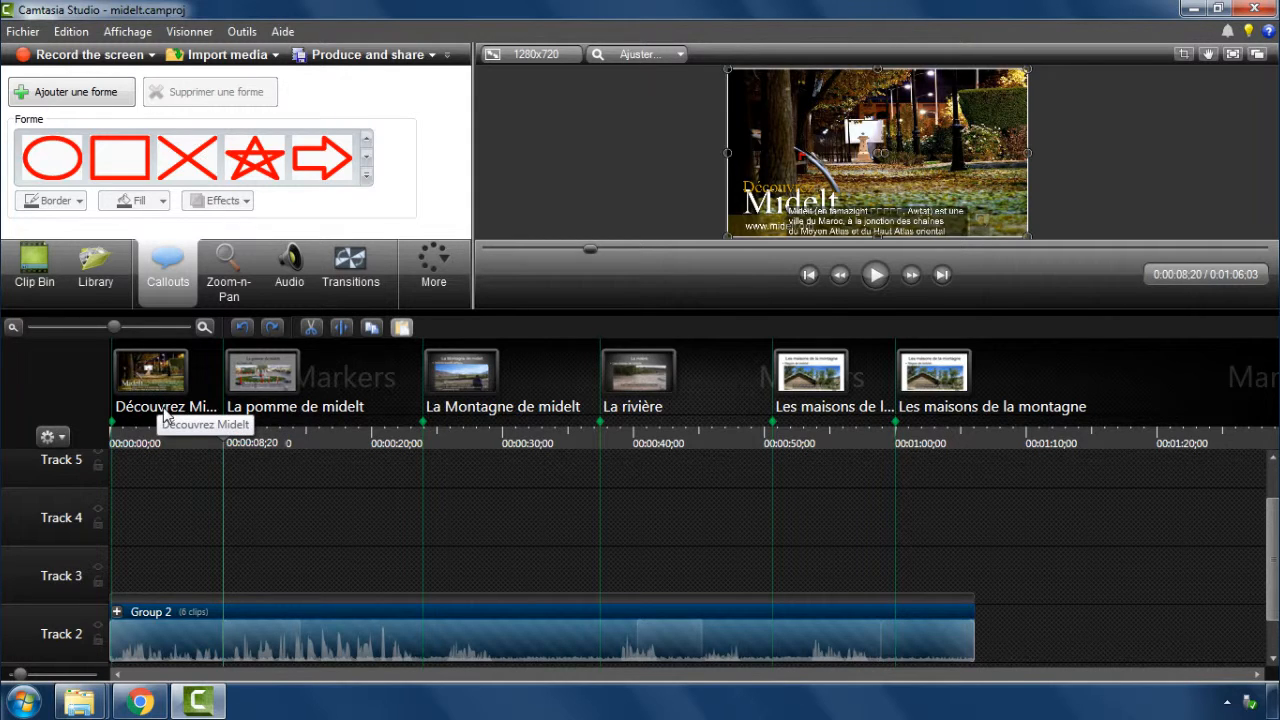
Attach all the timeline markers to the group on Track 2 and move the group to start at about 18 seconds
{"action": "left_click", "coordinate": [113, 599]}
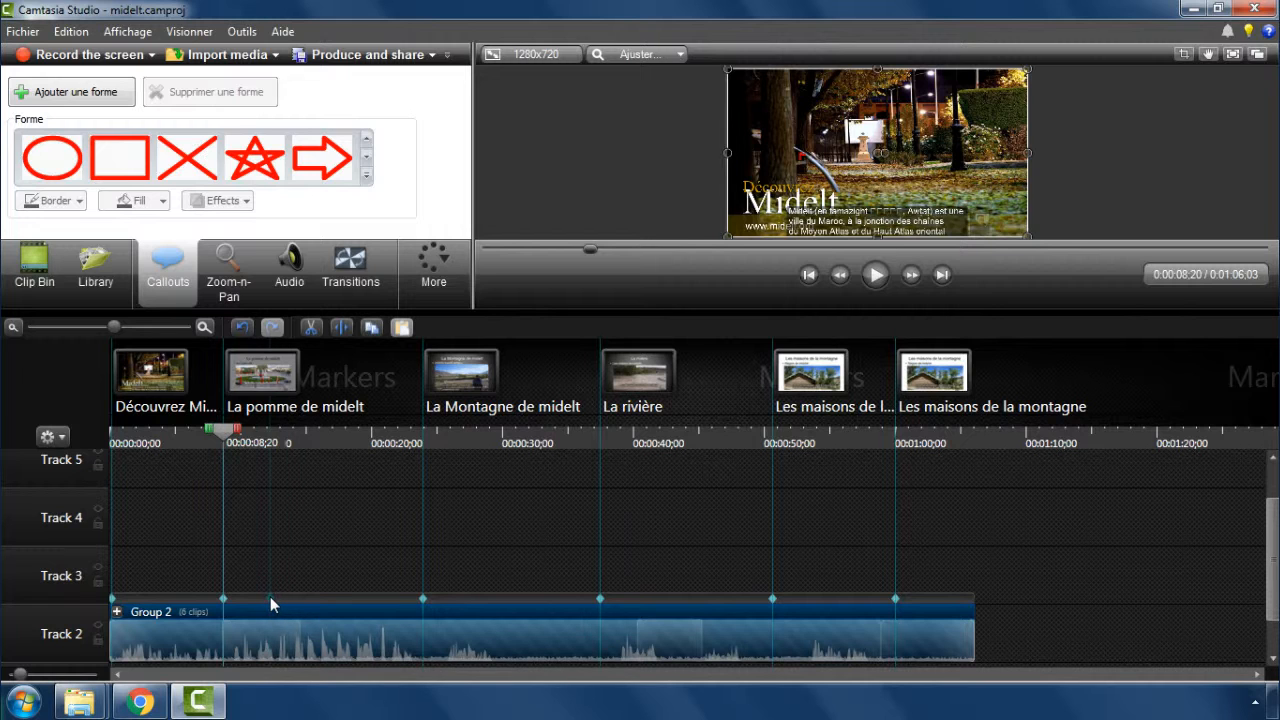
{"action": "left_click_drag", "start_coordinate": [281, 636], "coordinate": [335, 628]}
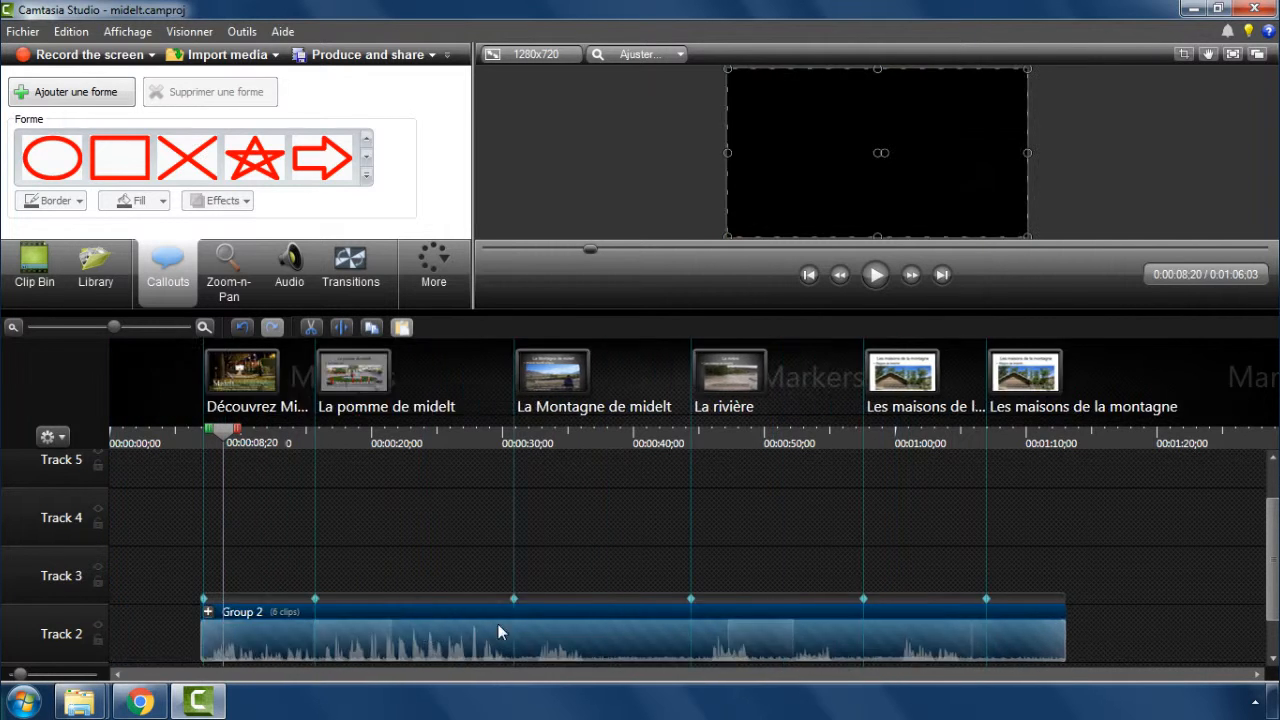
{"action": "mouse_move", "coordinate": [498, 624]}
{"action": "left_mouse_down"}
{"action": "mouse_move", "coordinate": [713, 628]}
{"action": "mouse_move", "coordinate": [488, 627]}
{"action": "mouse_move", "coordinate": [519, 621]}
{"action": "left_mouse_up"}
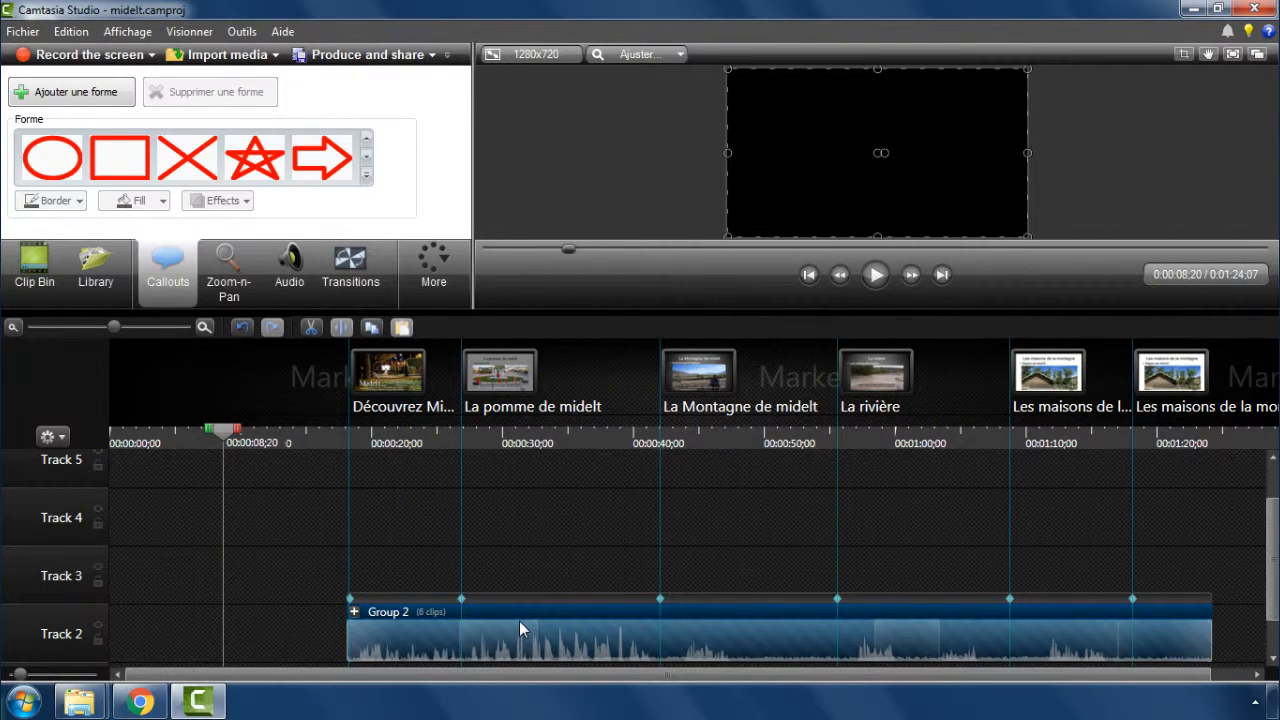